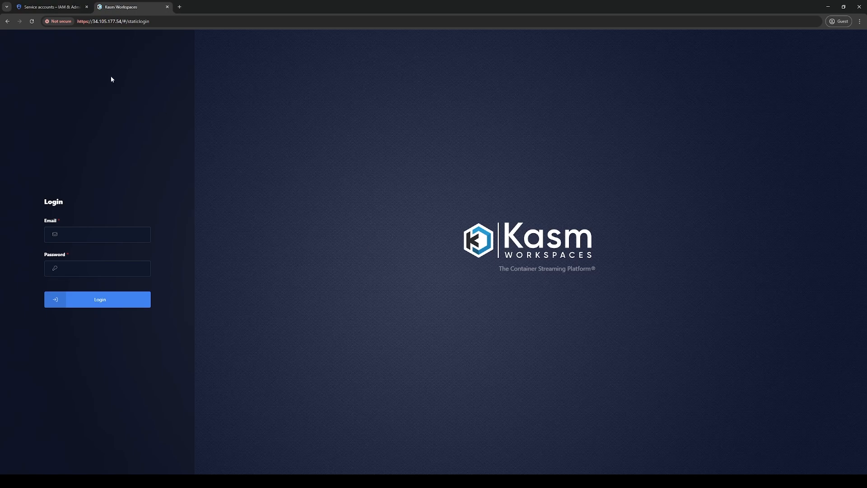
In the Google Cloud console, open the listed service account's keys and view the options for creating a new private key.
click(47, 7)
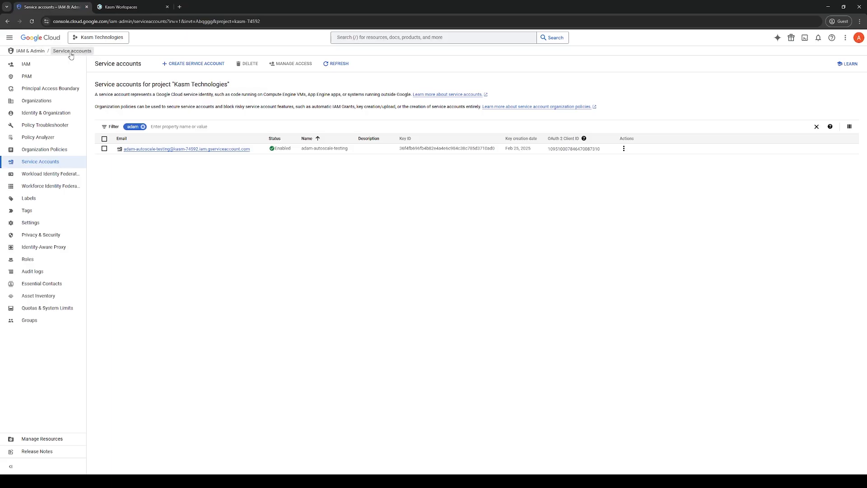
click(168, 150)
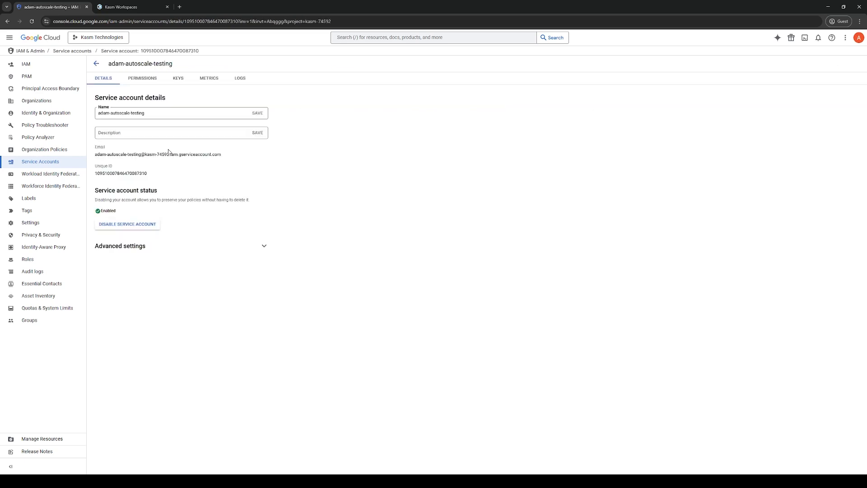
click(179, 79)
click(110, 186)
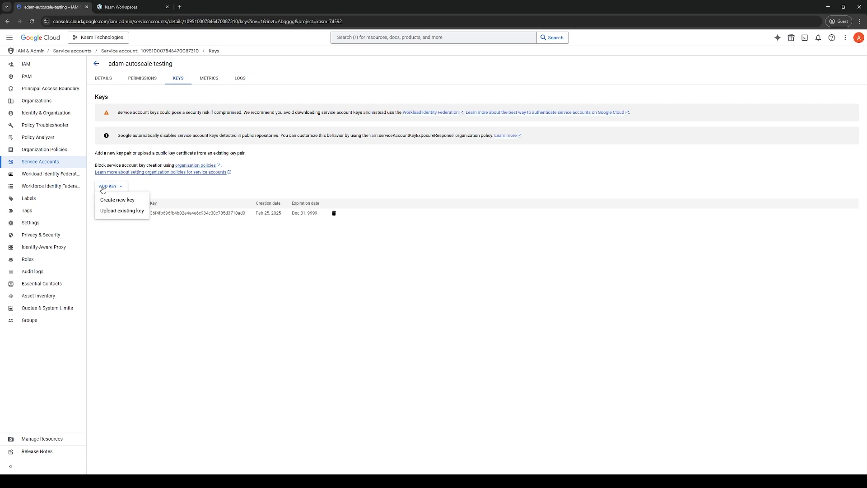
click(109, 197)
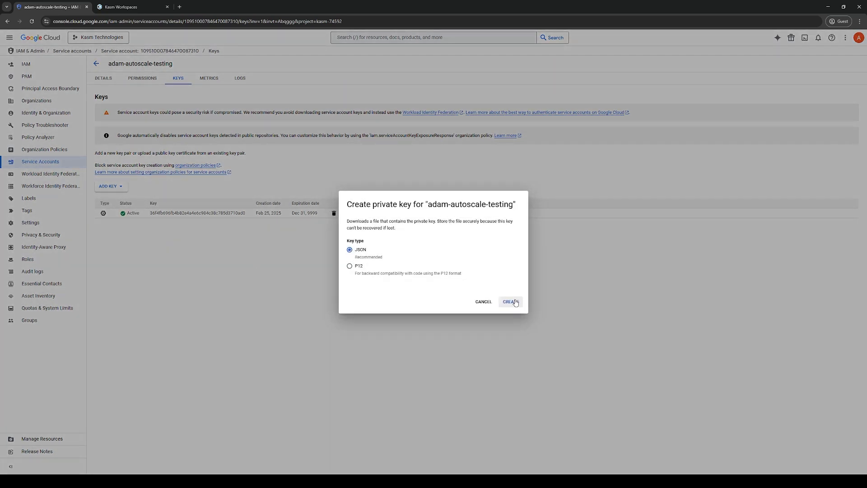
click(484, 302)
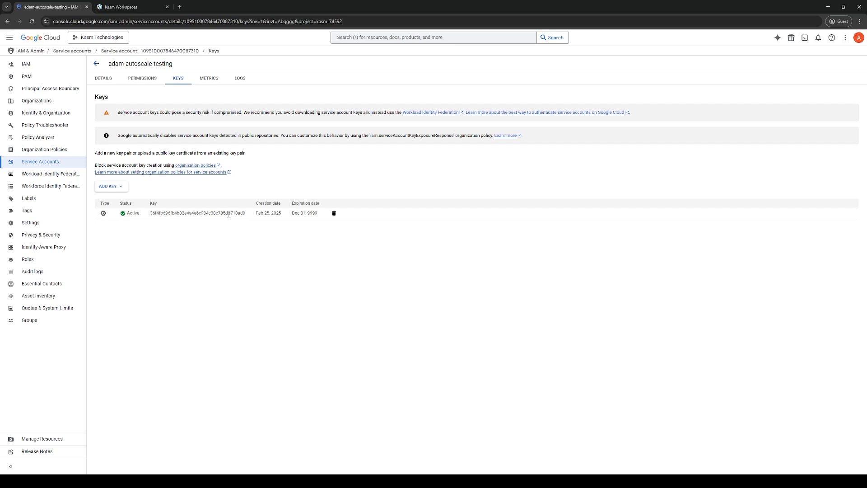
View the Compute Engine VM instances of the Google Cloud project.
click(9, 38)
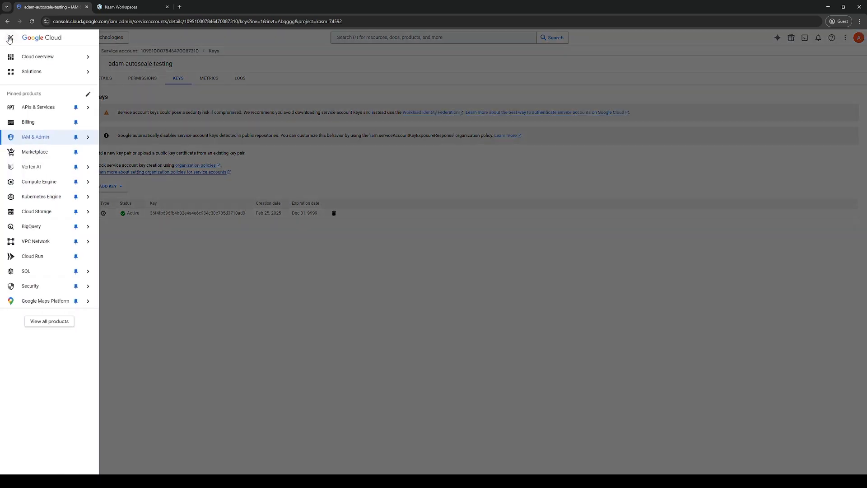
mouse_move(43, 181)
click(116, 82)
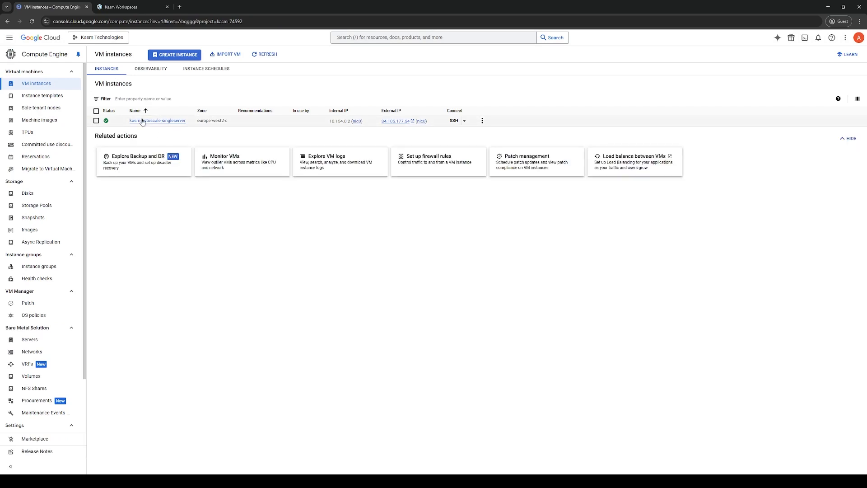
Switch to Kasm Workspaces and log in with the administrator's email and password.
click(119, 10)
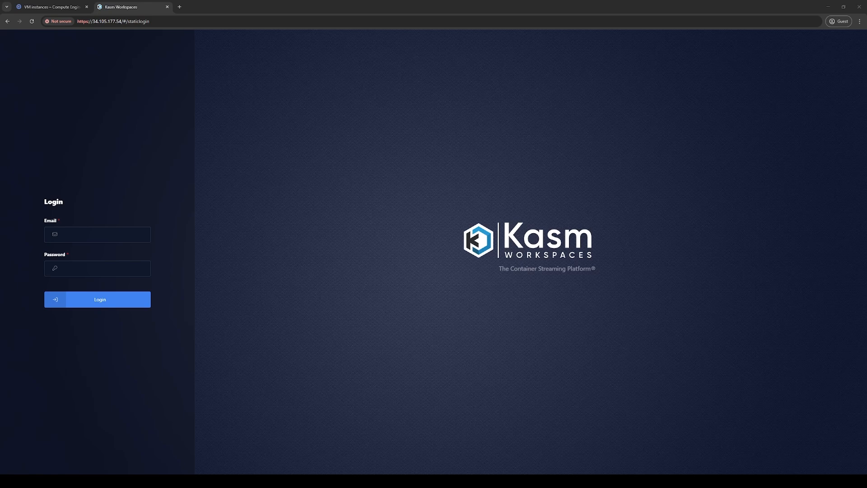
click(97, 235)
key(ctrl+v)
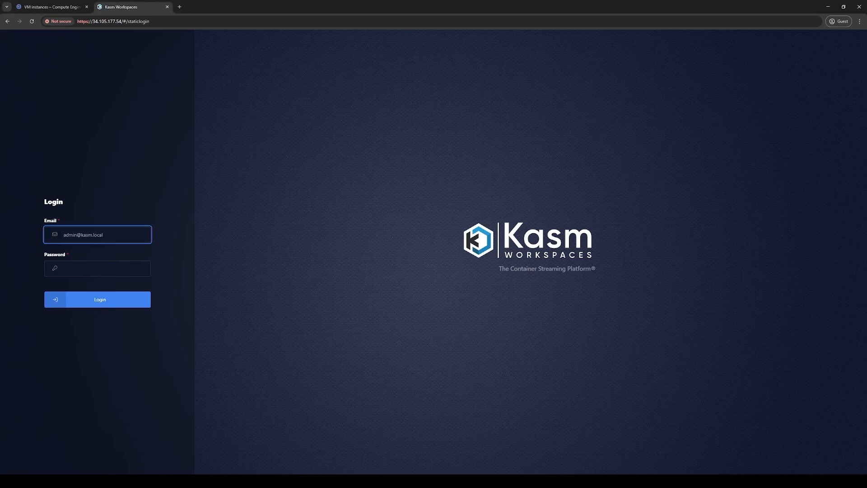
click(97, 268)
key(ctrl+v)
click(106, 300)
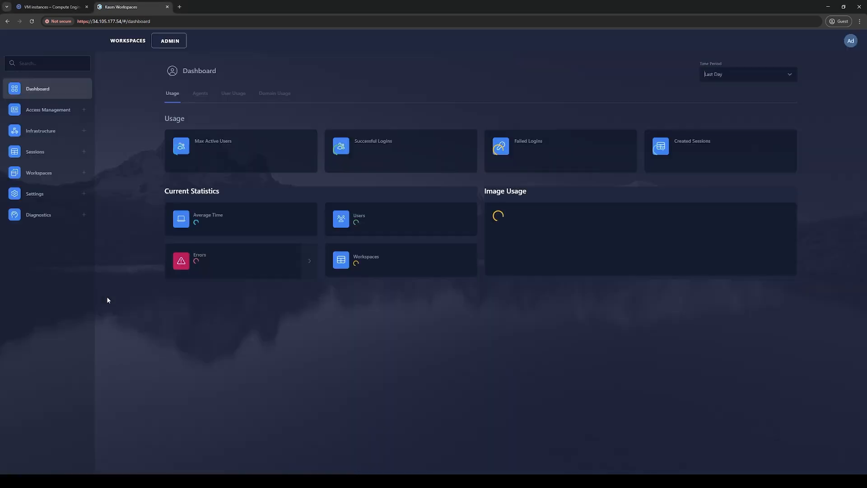
Create an infrastructure pool named GCP Pool with the type Docker Agent.
click(57, 134)
click(42, 173)
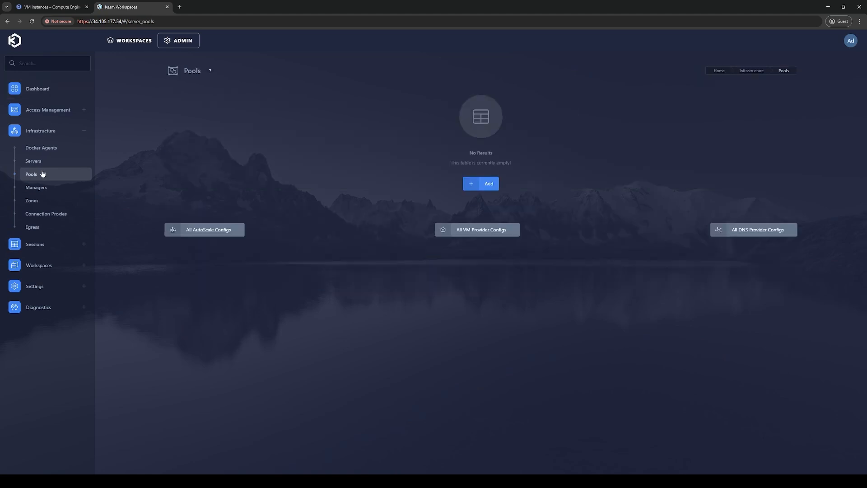
click(480, 183)
click(348, 138)
text(GCP Pool)
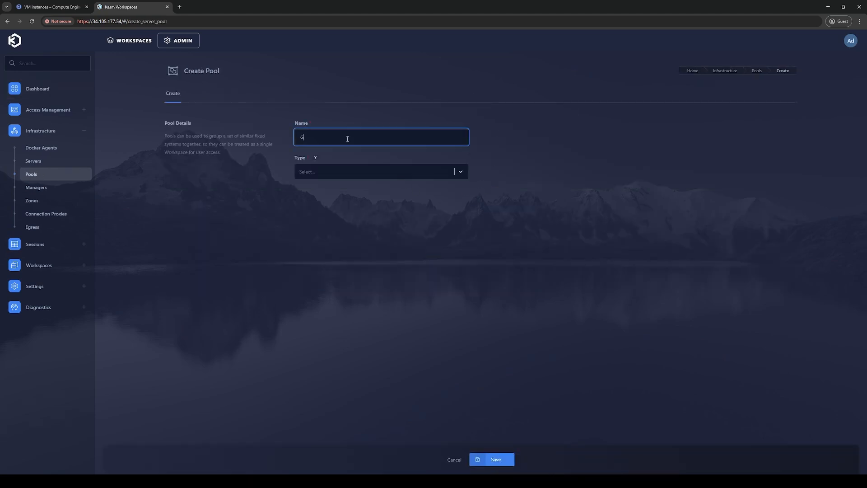
click(342, 172)
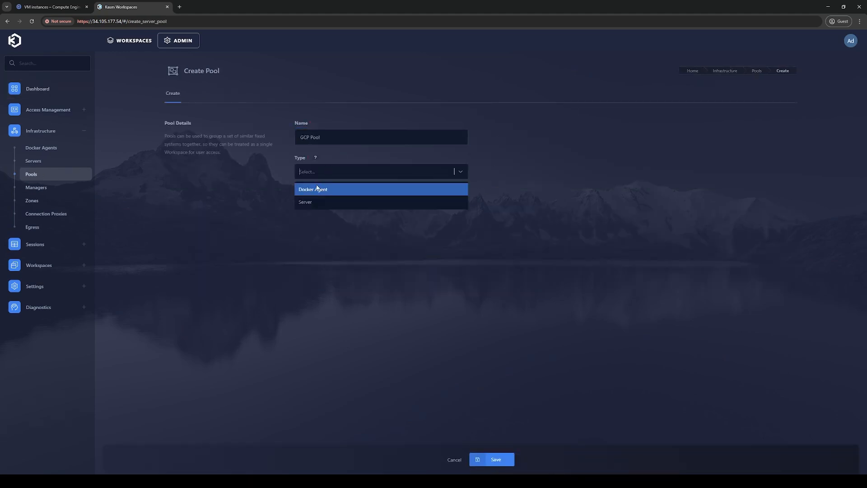
click(311, 189)
click(502, 467)
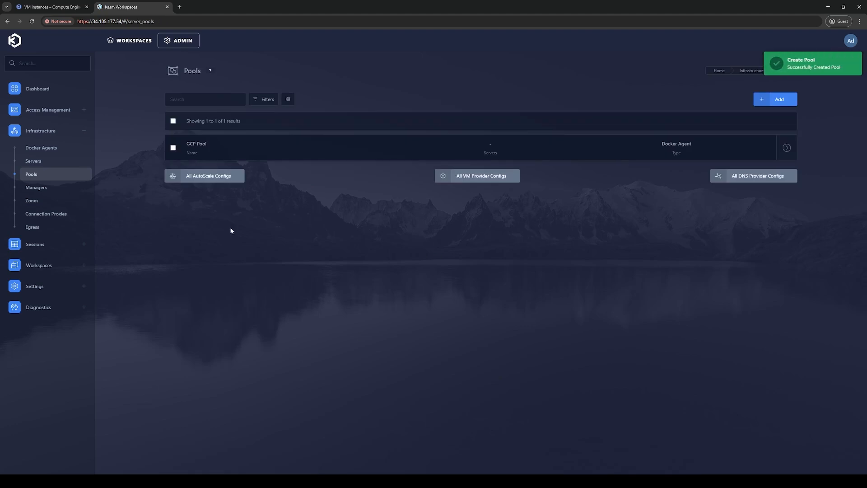
Start a new AutoScale config named GCP Config with the AutoScale type Docker Agent.
click(204, 176)
click(490, 191)
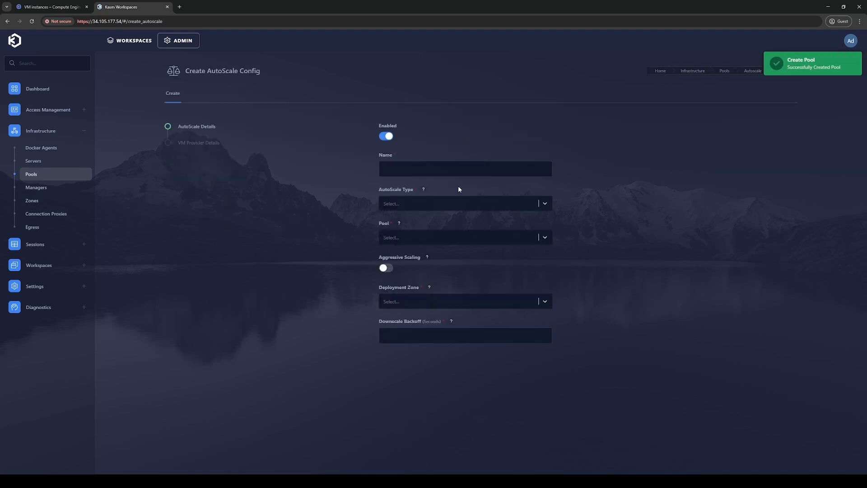
click(399, 171)
text(GCP Conf)
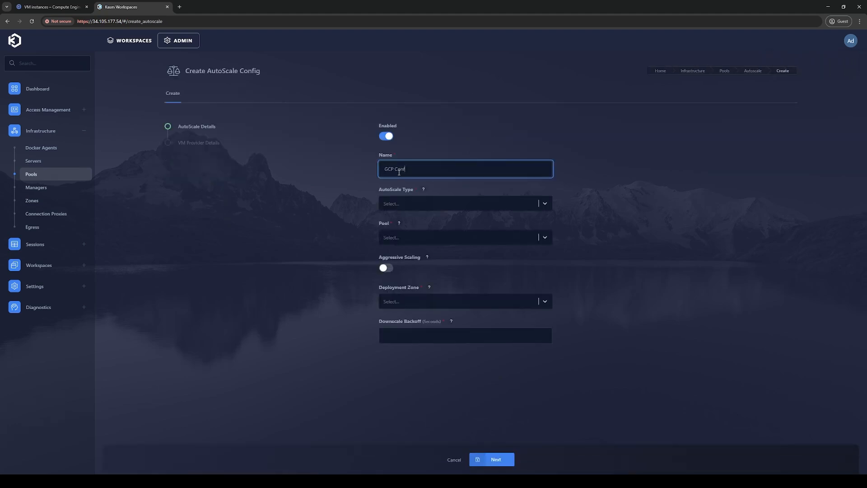
text(ig)
click(400, 205)
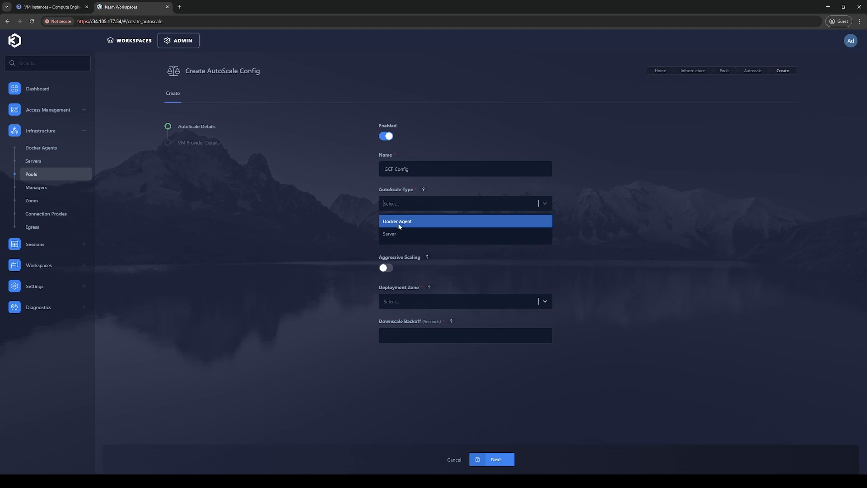
click(400, 219)
Assign the AutoScale config to GCP Pool and the default deployment zone.
click(402, 235)
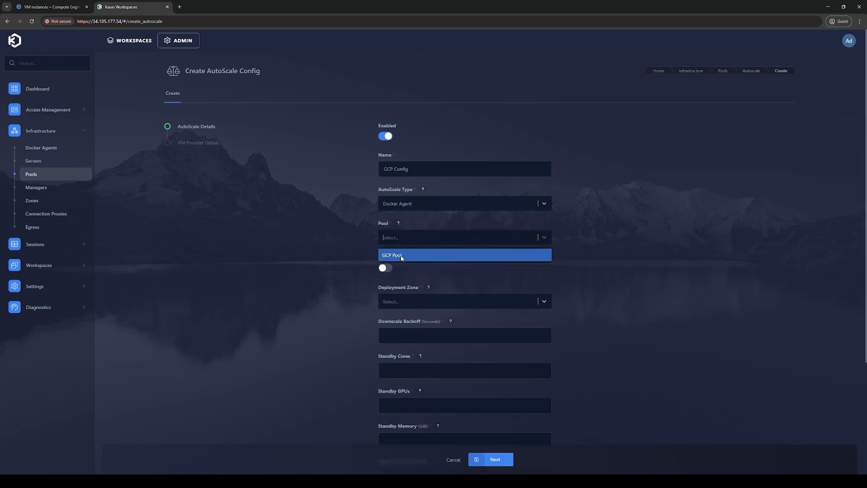
click(400, 255)
click(415, 301)
click(393, 319)
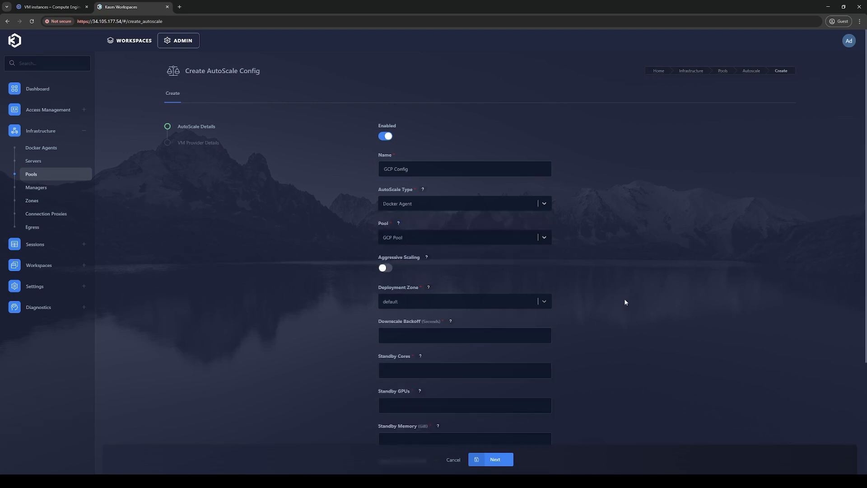
Set the AutoScale config's downscale backoff to 60 seconds.
scroll(625, 299, down, 3)
click(409, 199)
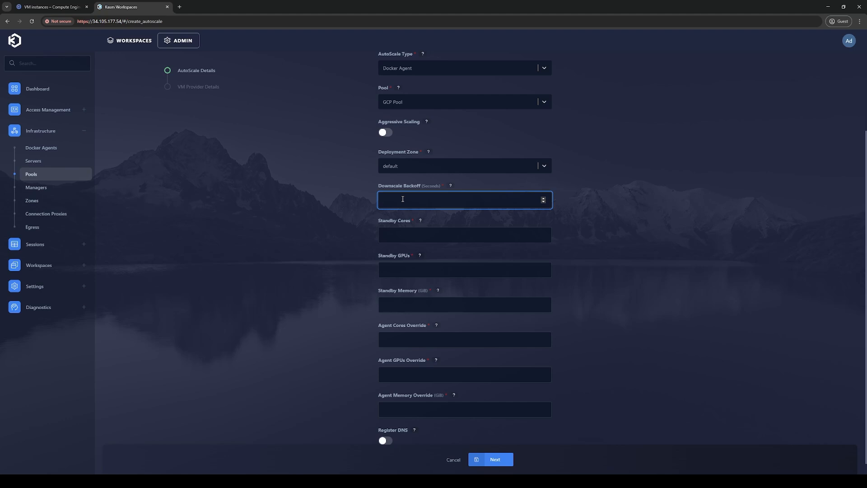
text(60)
click(355, 225)
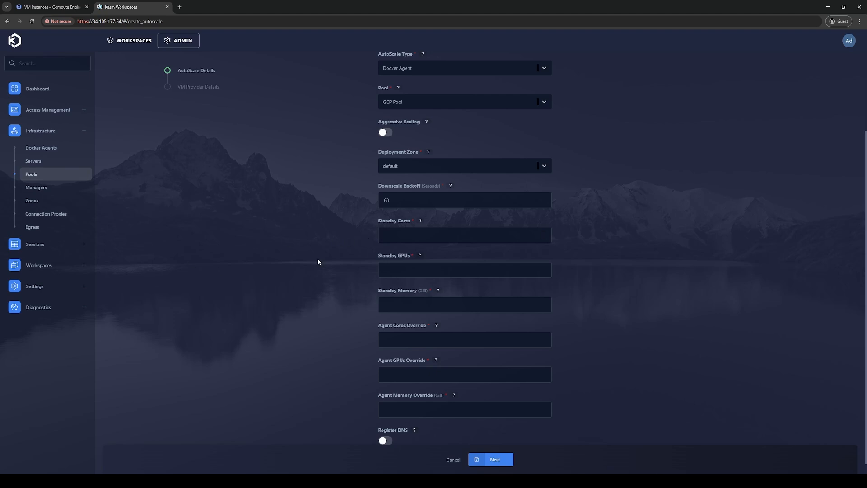
Set the standby resources to 1 core, 0 GPUs and 1 GB of memory.
click(544, 232)
click(387, 271)
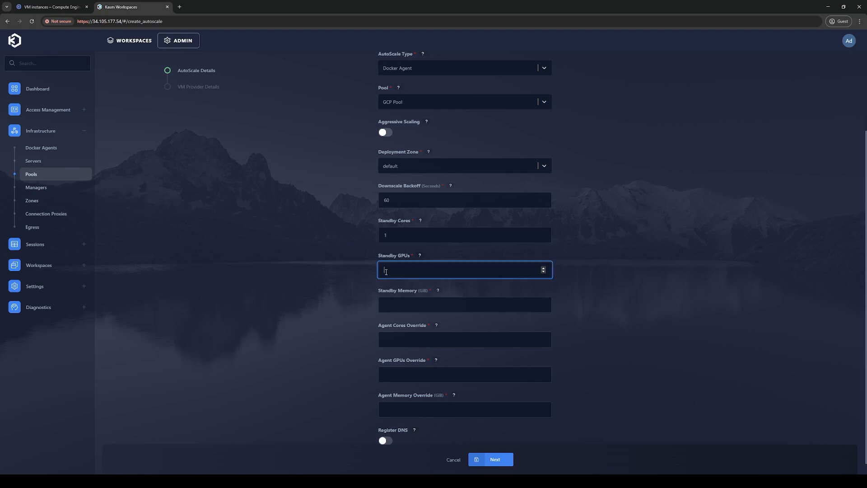
text(0)
click(387, 305)
text(1)
click(353, 305)
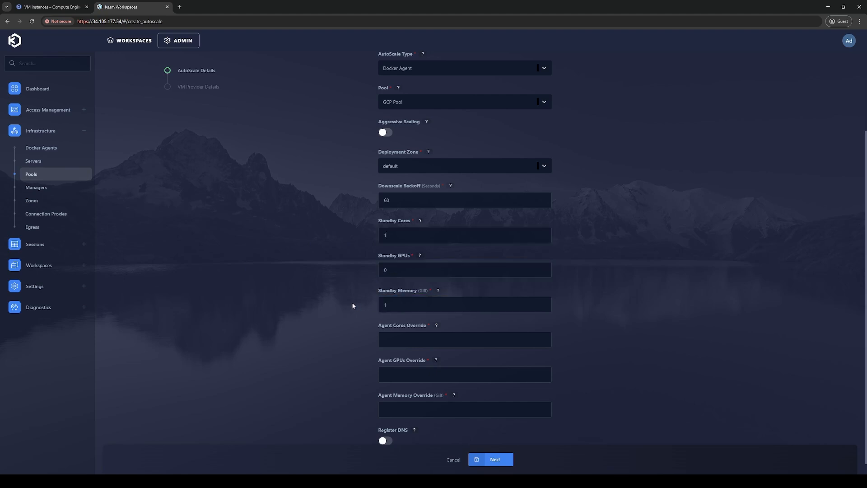
Set the agent overrides to 2 cores, 0 GPUs and 8 GB of memory, and continue to the VM provider details.
scroll(324, 332, down, 1)
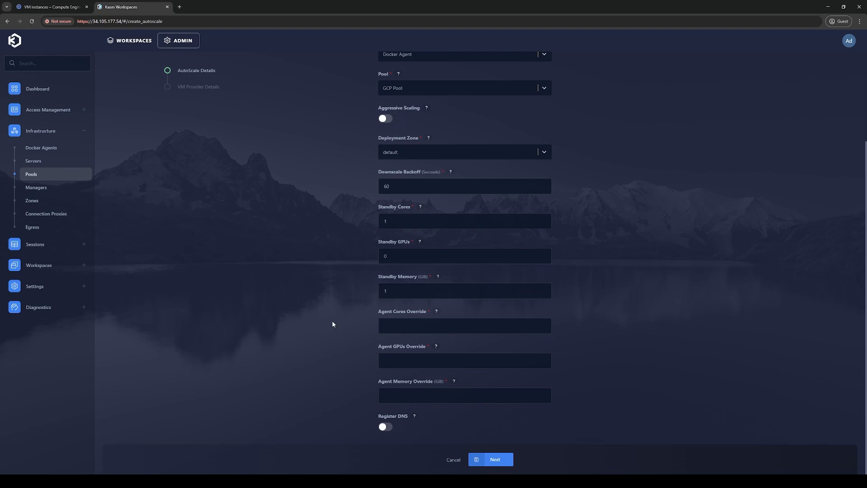
click(384, 325)
text(2)
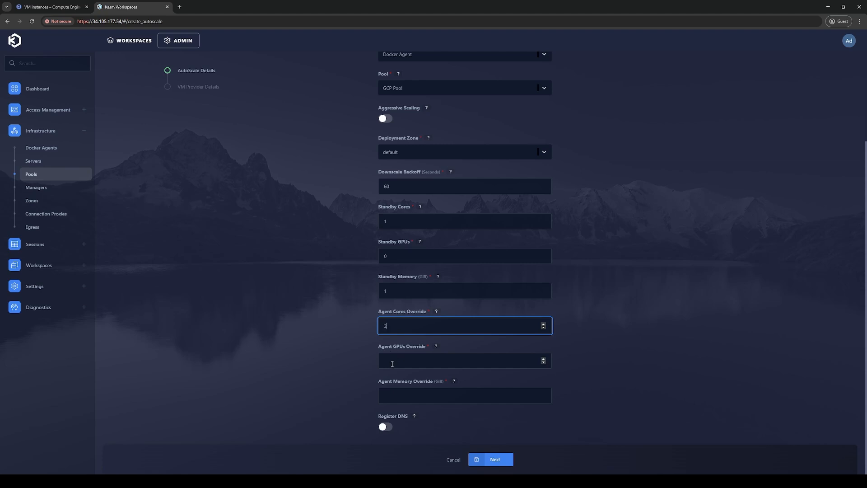
click(392, 362)
text(0)
click(398, 393)
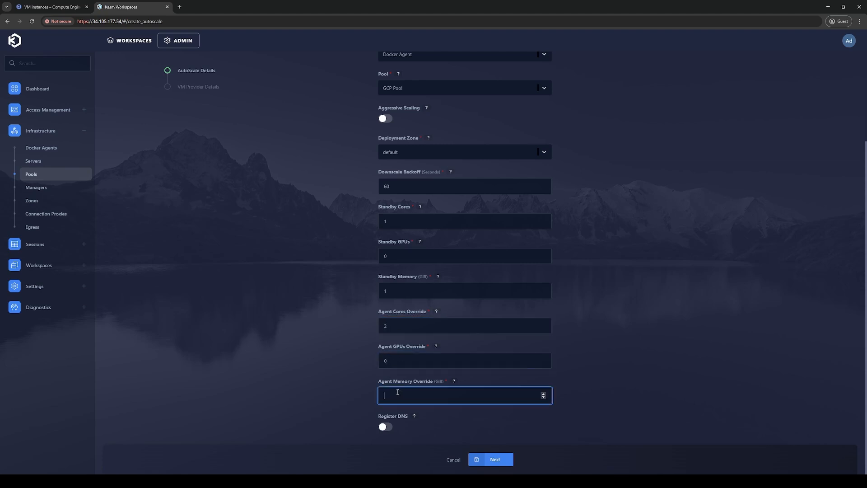
click(321, 380)
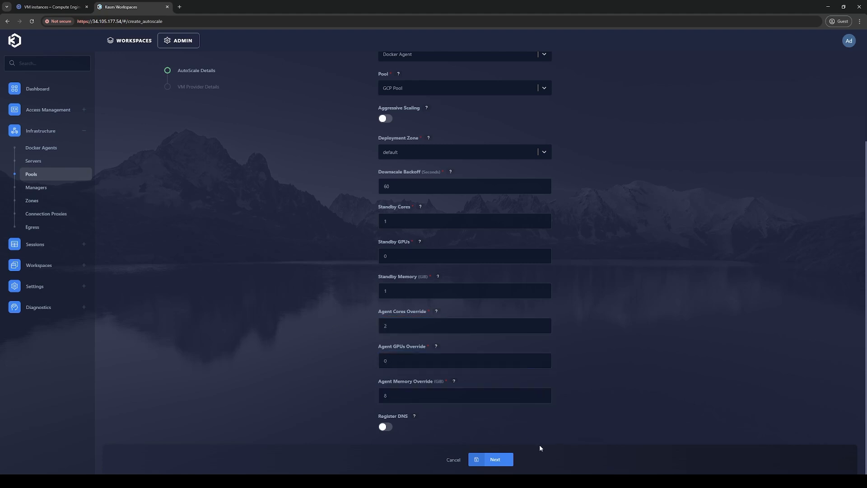
click(496, 459)
Choose Google Cloud as the provider for a new VM provider config and name it GCP Provider.
click(406, 174)
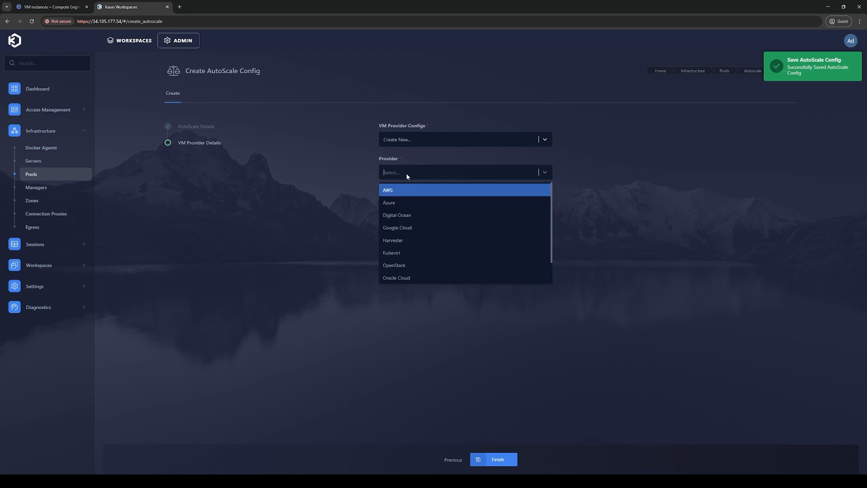
click(416, 228)
click(413, 206)
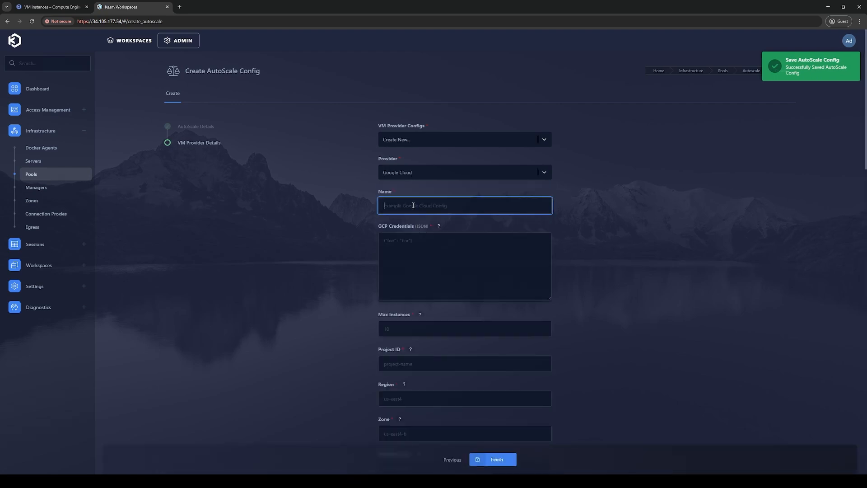
text(GCP Provider)
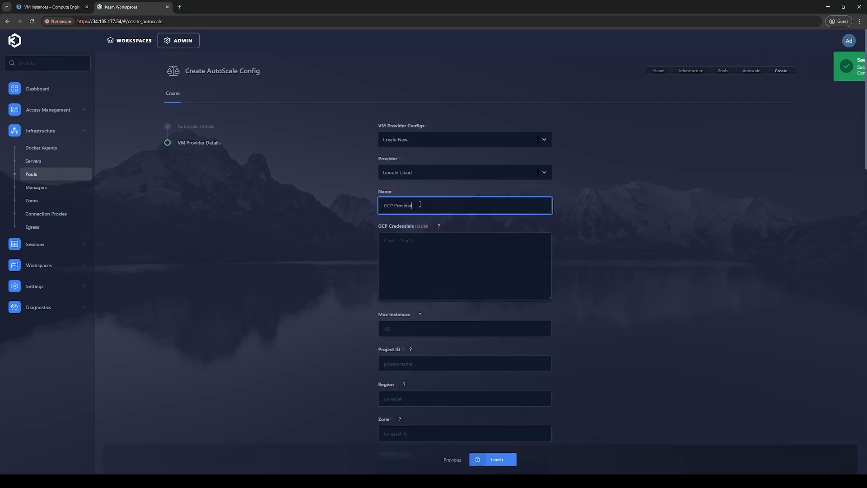
Paste the service account's JSON key into the GCP credentials of the provider config.
click(409, 256)
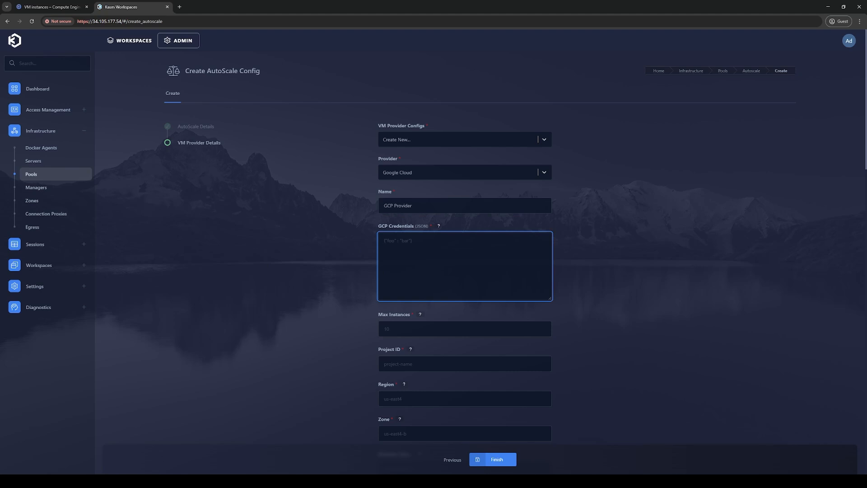
key(alt+Tab)
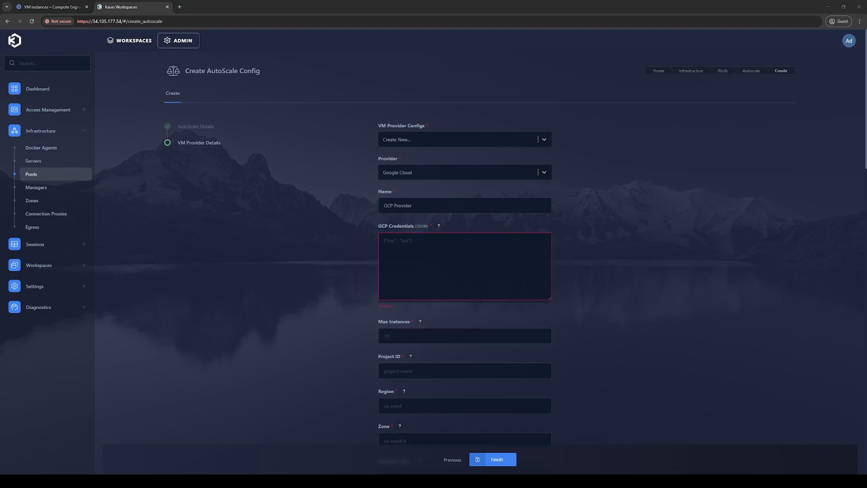
click(459, 252)
key(ctrl+v)
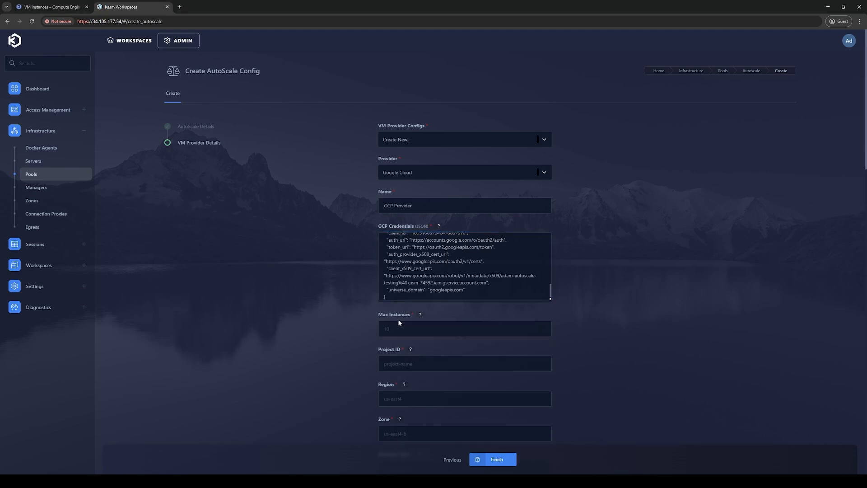
Set the provider config's maximum instances to 3.
click(398, 323)
text(3)
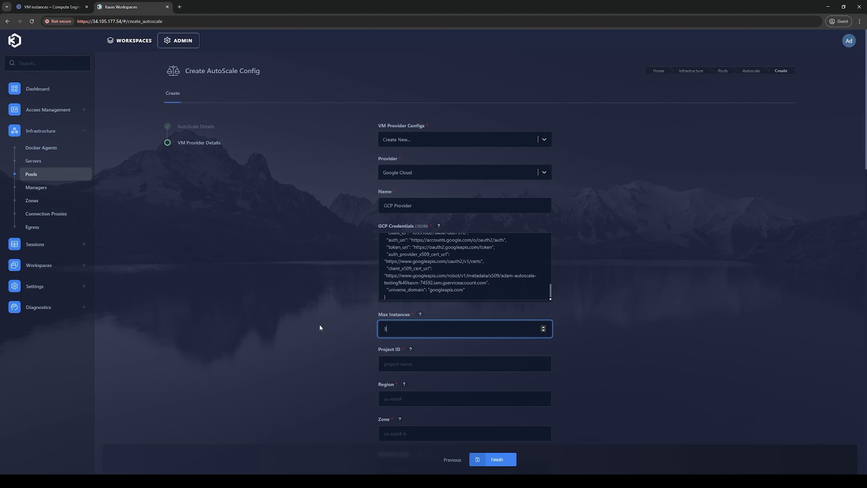
click(319, 324)
scroll(318, 323, down, 3)
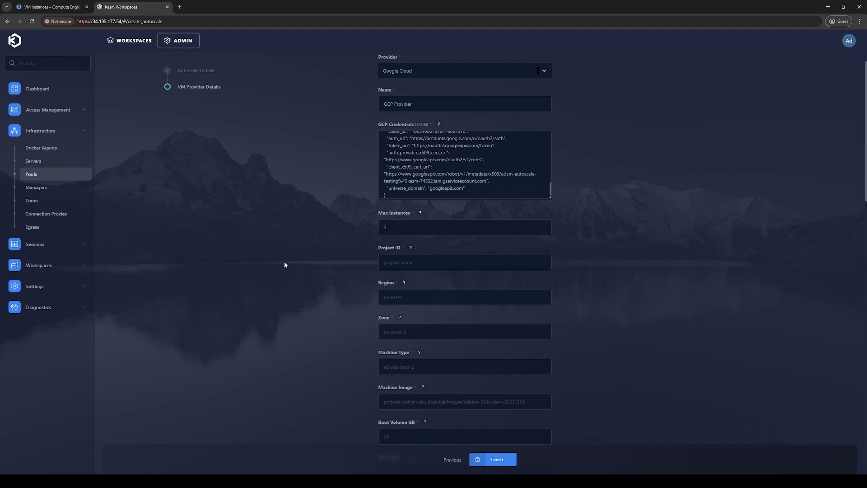
Copy the project ID from the Google Cloud console address and enter kasm-74592 as the provider config's Project ID in Kasm Workspaces.
click(49, 7)
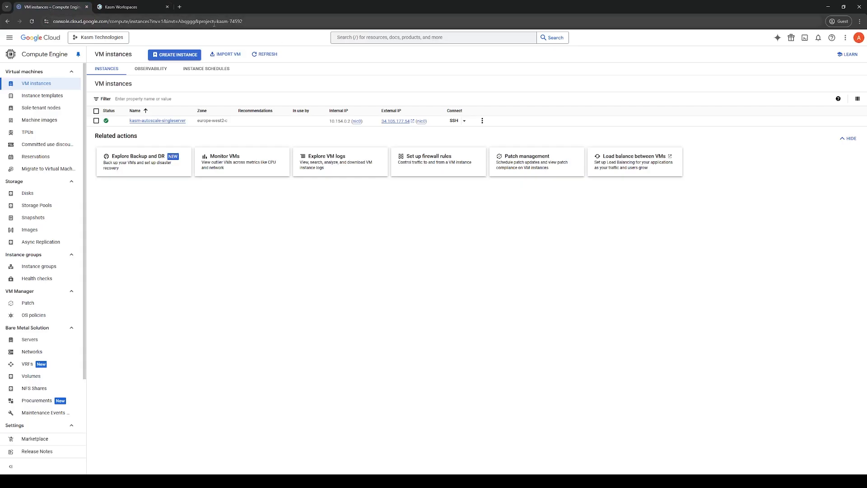
drag(232, 21, 258, 22)
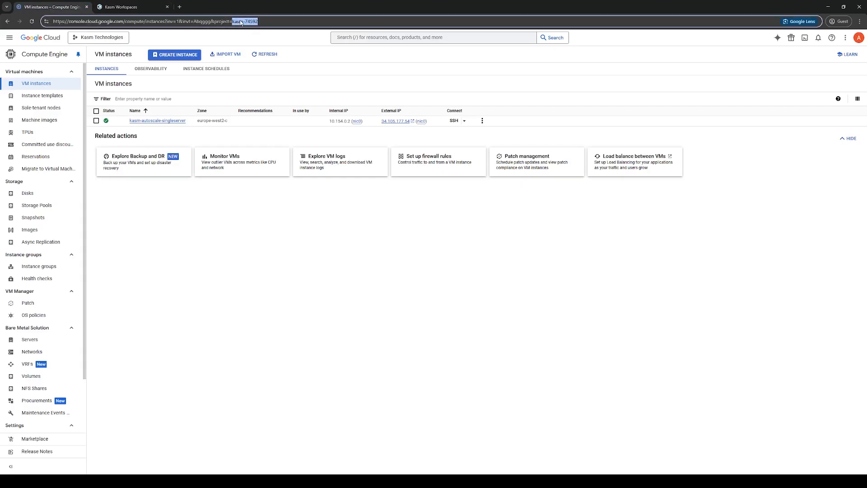
click(111, 9)
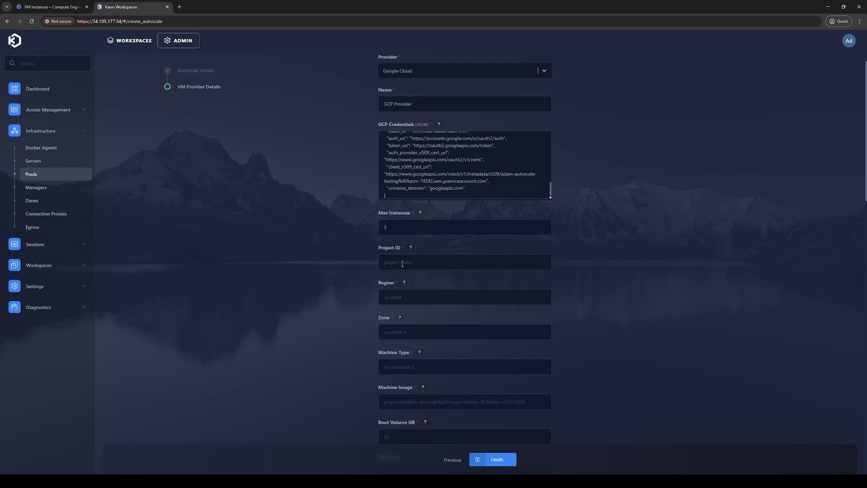
click(519, 261)
text(kasm-74592)
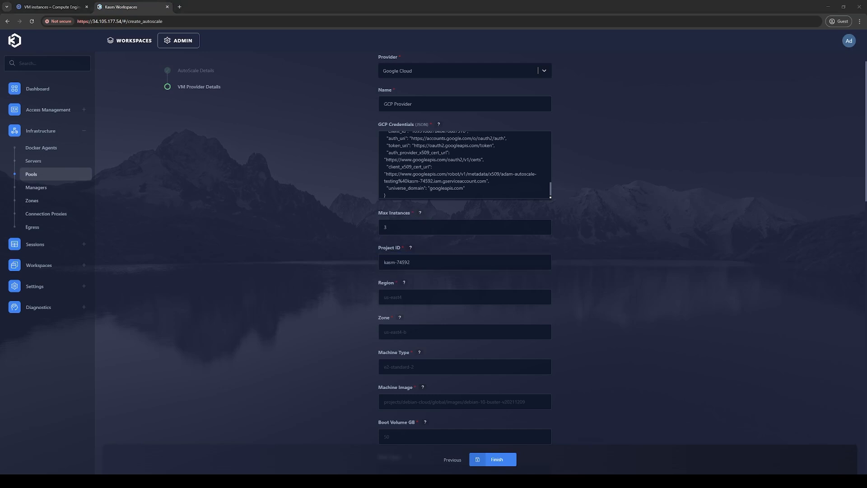
Set the provider config's region to europe-west2 and its zone to europe-west2-c.
click(465, 297)
text(europe-west2)
click(388, 331)
key(ctrl+v)
click(309, 354)
Set the provider config's machine type to e2-standard-2.
scroll(201, 361, down, 3)
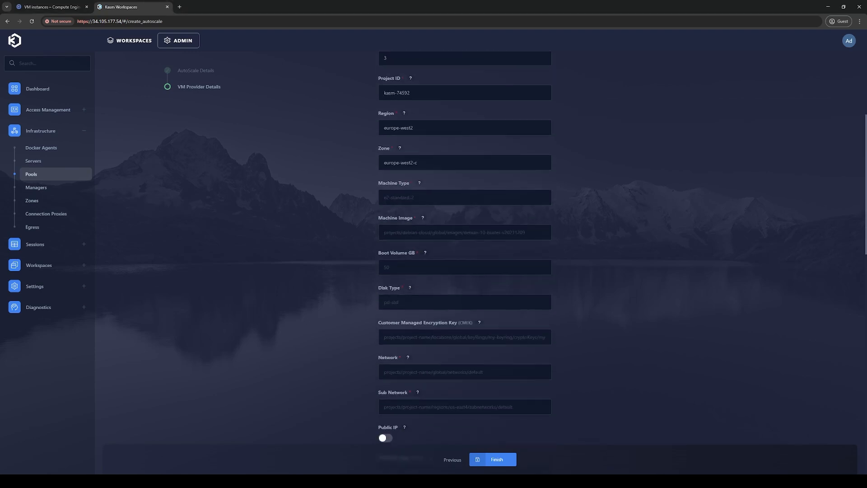
click(398, 197)
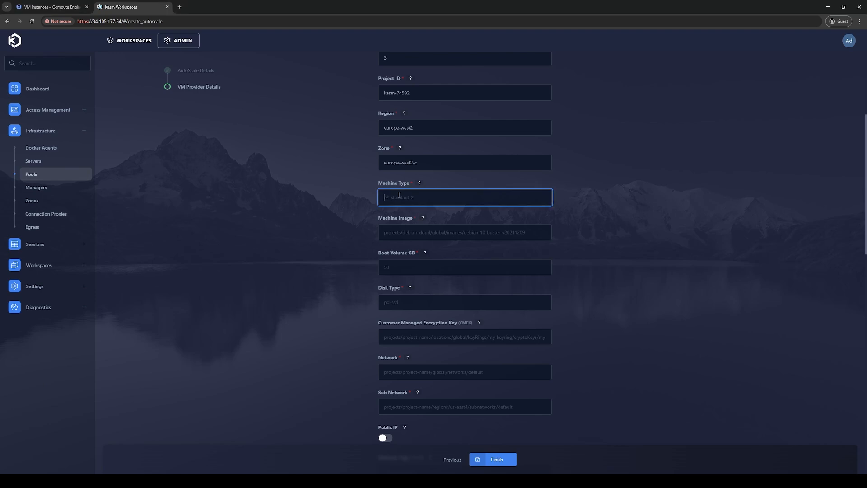
key(ctrl+v)
click(315, 239)
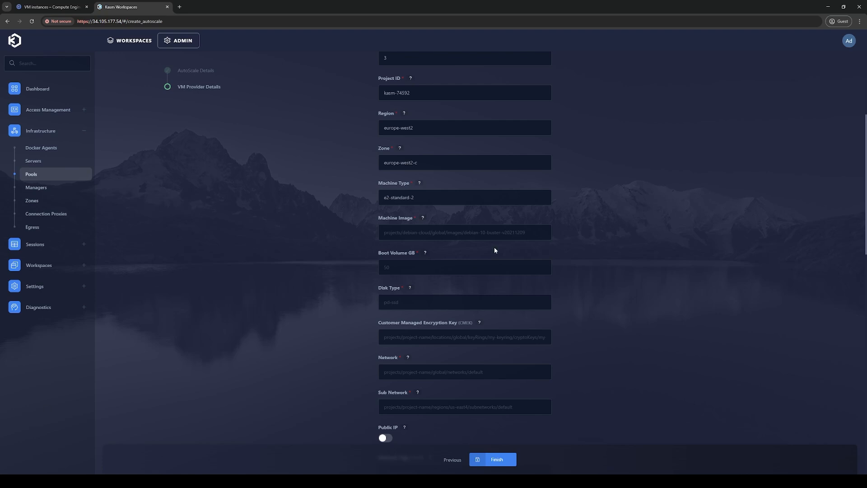
Switch to the Google Cloud console, open the Compute Engine images list and filter it by ubuntu.
click(51, 7)
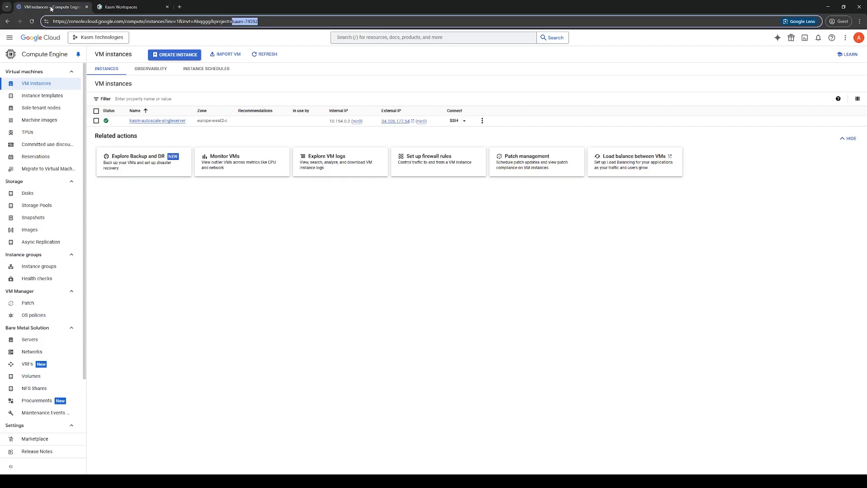
click(28, 231)
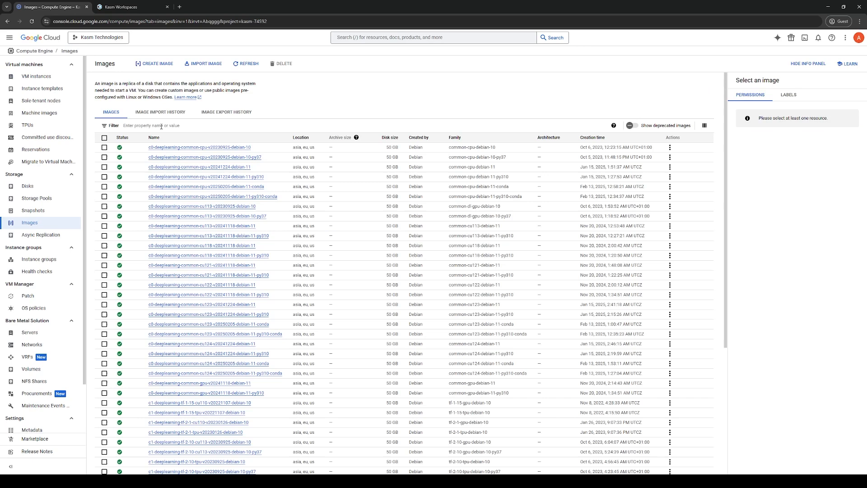
click(161, 126)
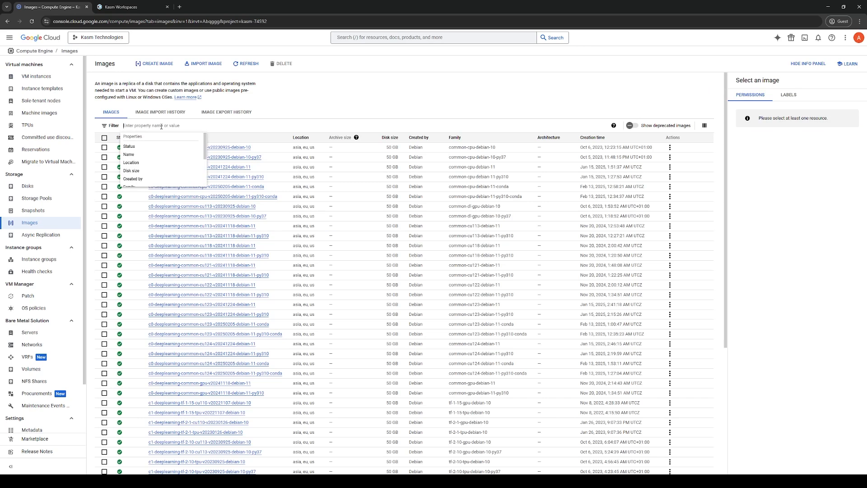
text(ubuntu)
key(Return)
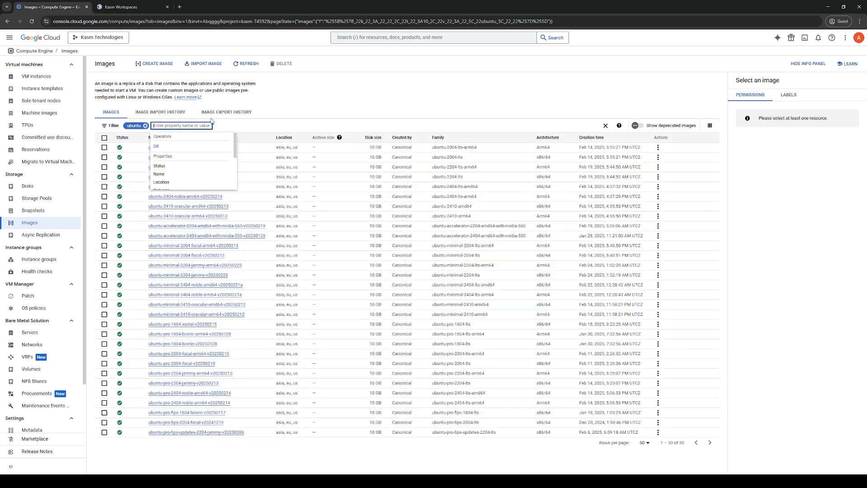
click(330, 89)
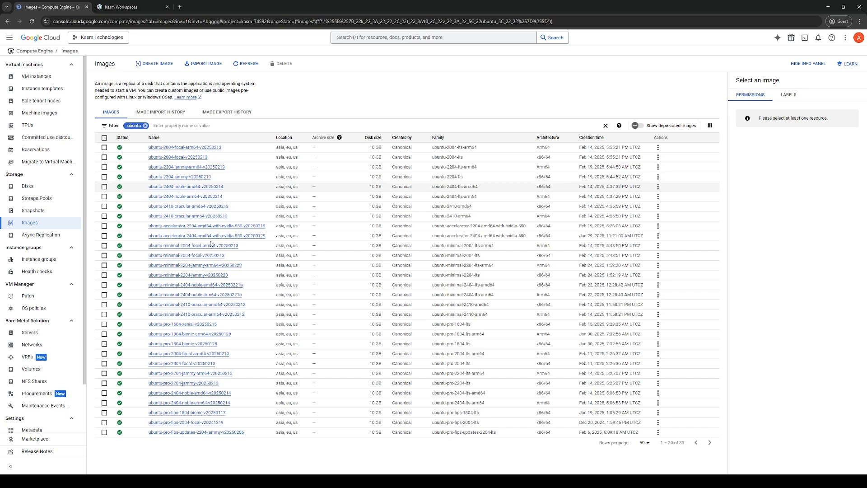
Copy the projects/... path from the ubuntu-2404-noble-amd64-v20250214 image's link and paste it as the Machine Image in Kasm Workspaces.
drag(192, 189, 228, 22)
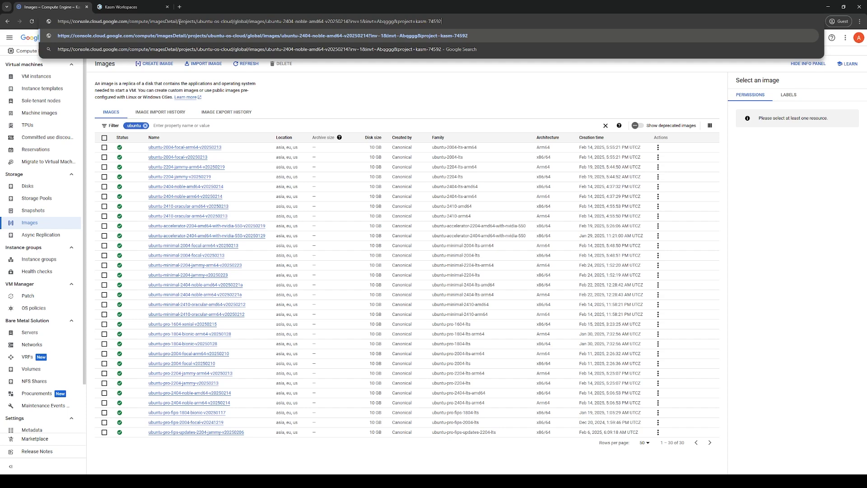
drag(179, 21, 349, 16)
key(ctrl+c)
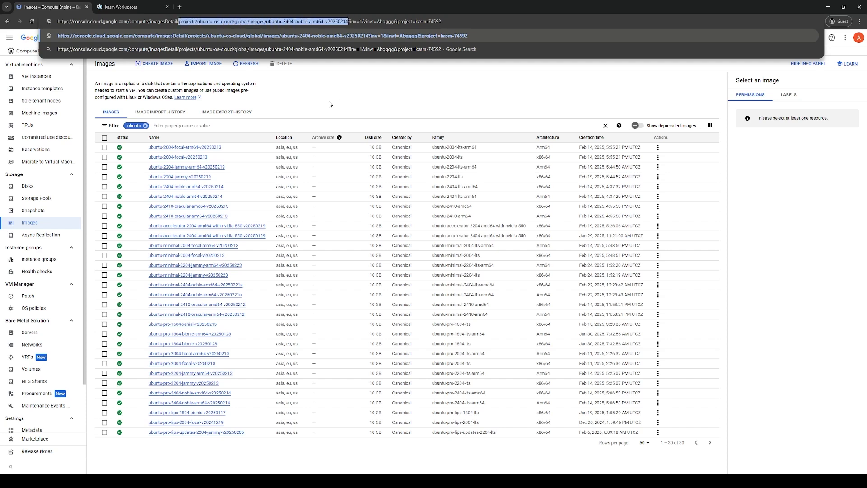
click(136, 7)
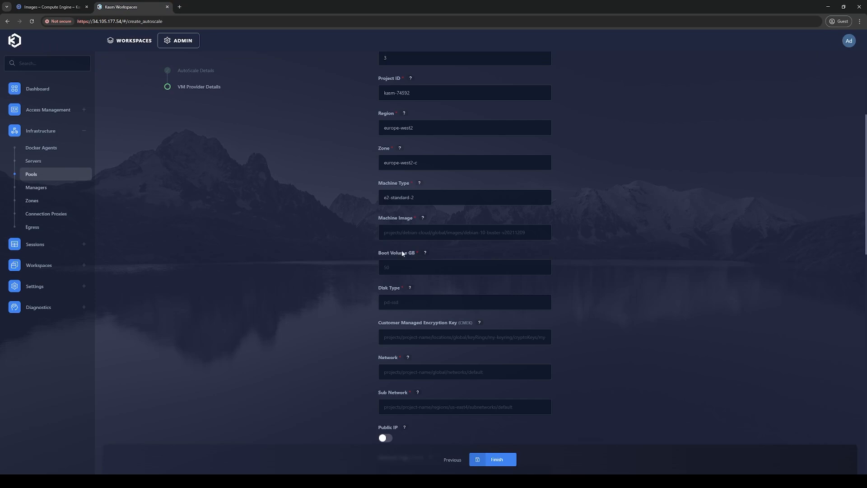
click(401, 233)
key(ctrl+v)
click(297, 296)
Set the boot volume to 50 GB and the disk type to pd-balanced.
click(418, 266)
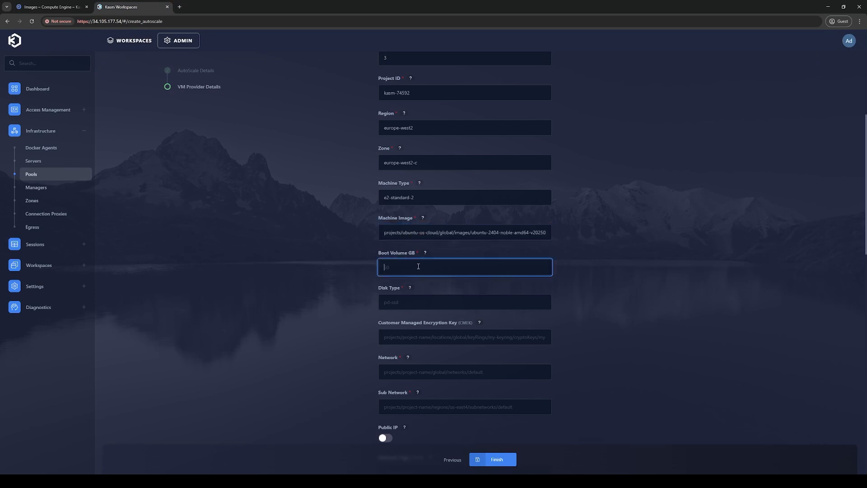
text(50)
click(354, 273)
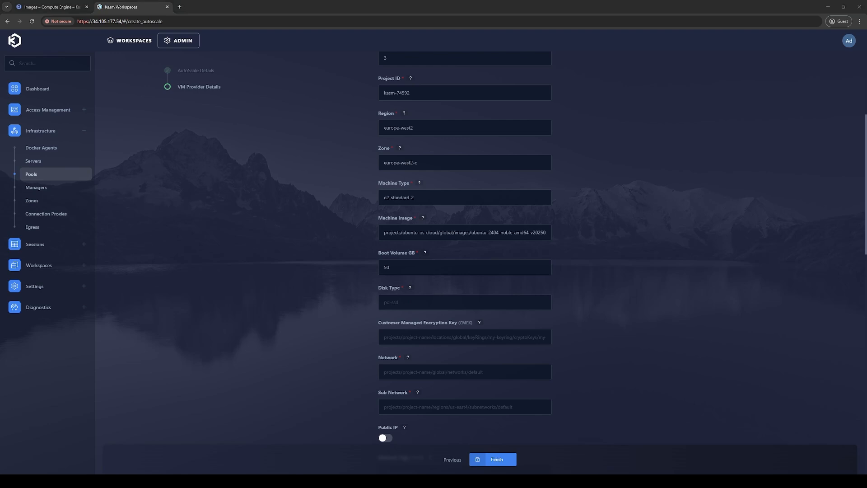
click(397, 302)
text(pd-balanced)
click(330, 311)
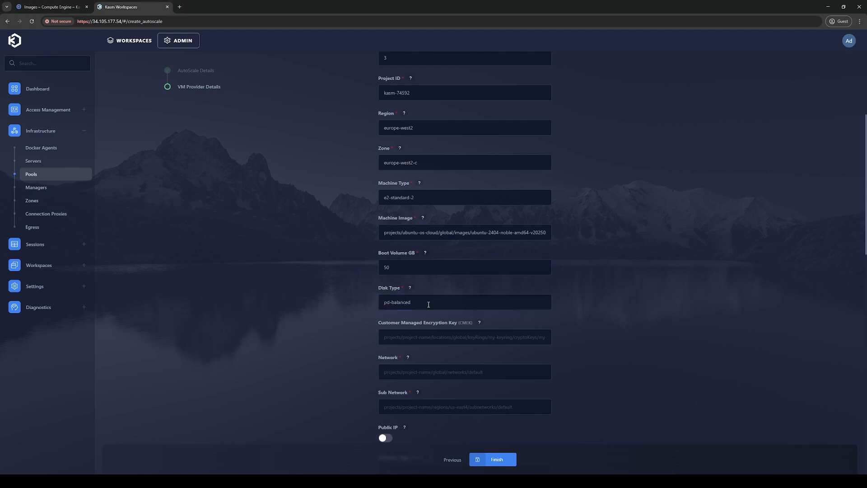
Set the network to projects/kasm-74592/global/networks/default and the sub network to projects/kasm-74592/regions/europe-west2/subnetworks/default.
scroll(690, 305, down, 2)
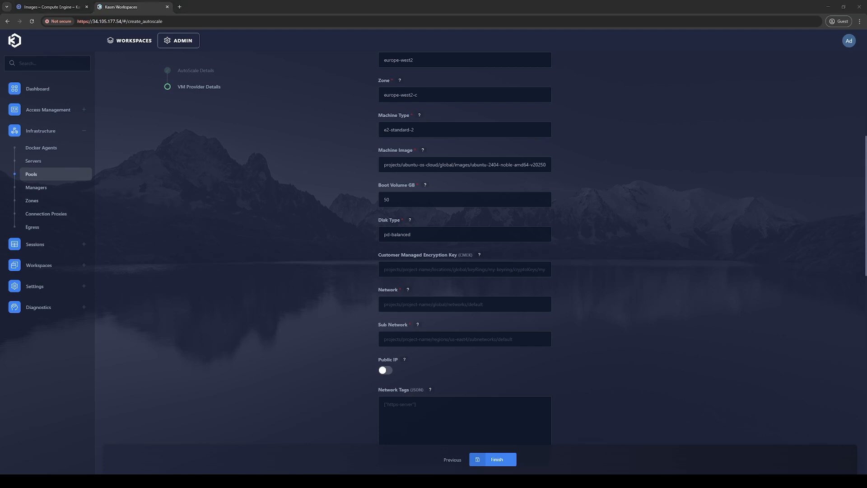
click(408, 303)
text(projects/kasm-74592/global/networks/default)
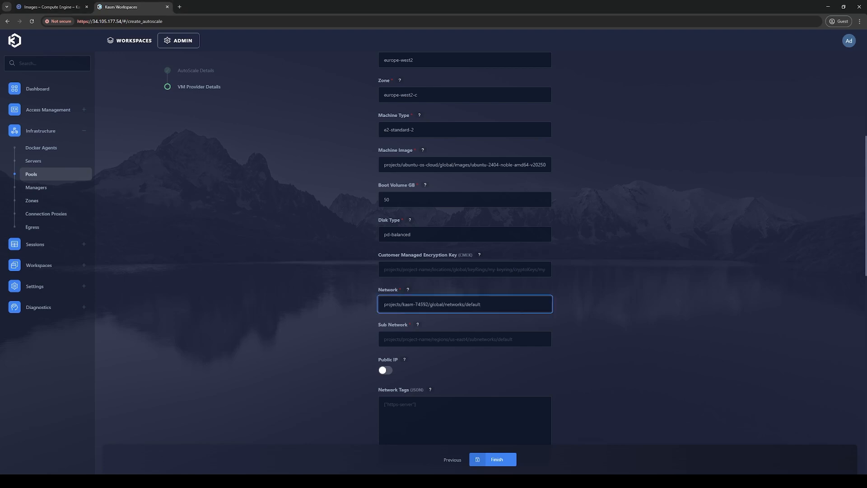
key(alt+Tab)
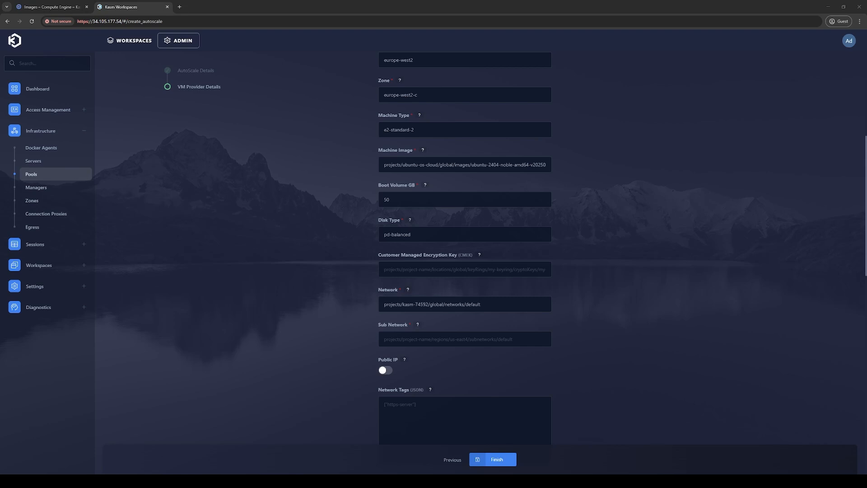
click(412, 338)
text(projects/kasm-74592/regions/europe-west2/subnetworks/default)
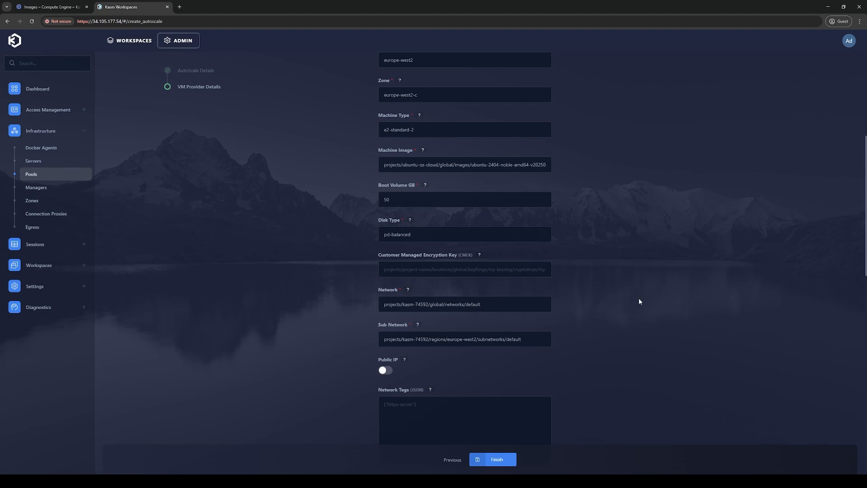
Enable Public IP, and set the installed OS type to linux with bash script as the startup script type.
scroll(639, 302, down, 3)
click(385, 202)
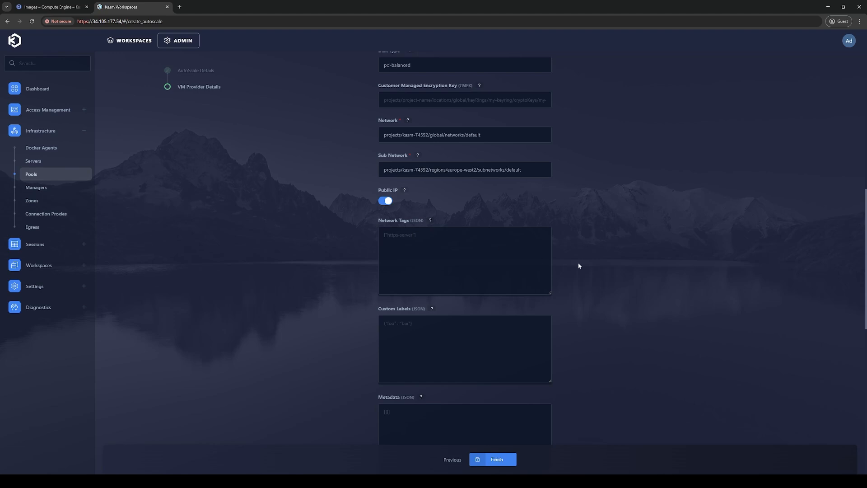
scroll(621, 256, down, 5)
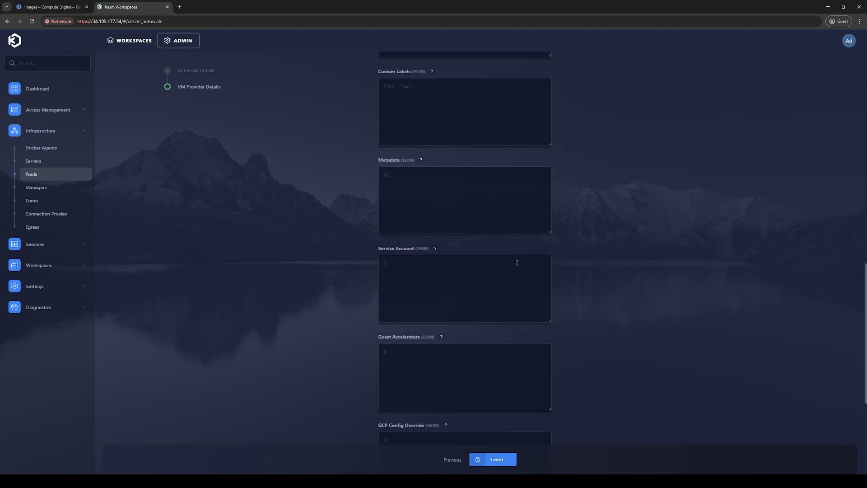
scroll(643, 253, down, 5)
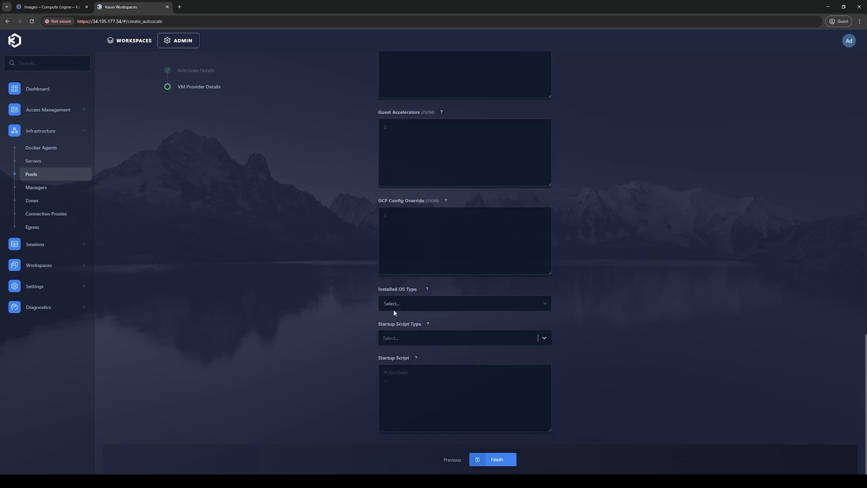
click(393, 309)
click(384, 335)
click(401, 339)
click(385, 355)
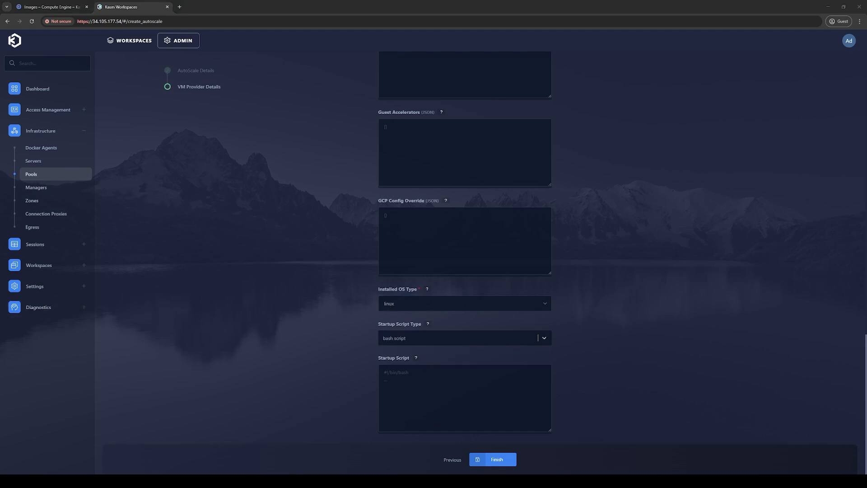
Paste the agent startup script, check its GCP Internal IP line, and finish the configuration to save it.
click(456, 379)
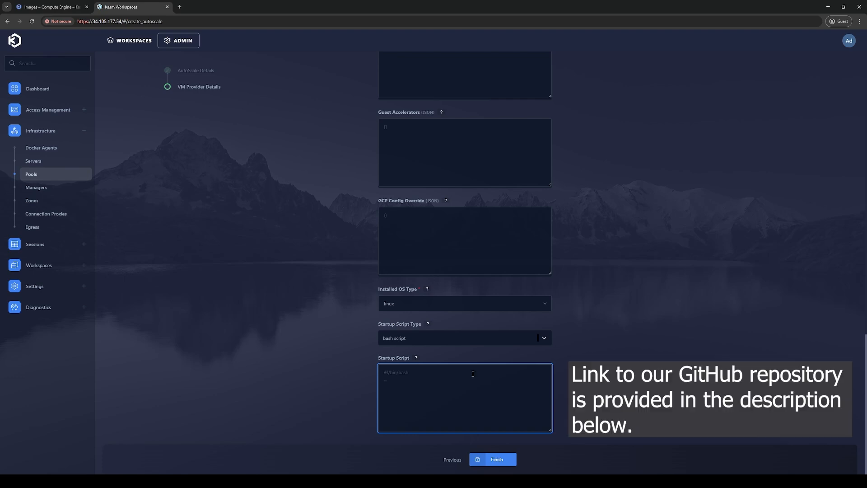
key(ctrl+v)
scroll(474, 407, up, 5)
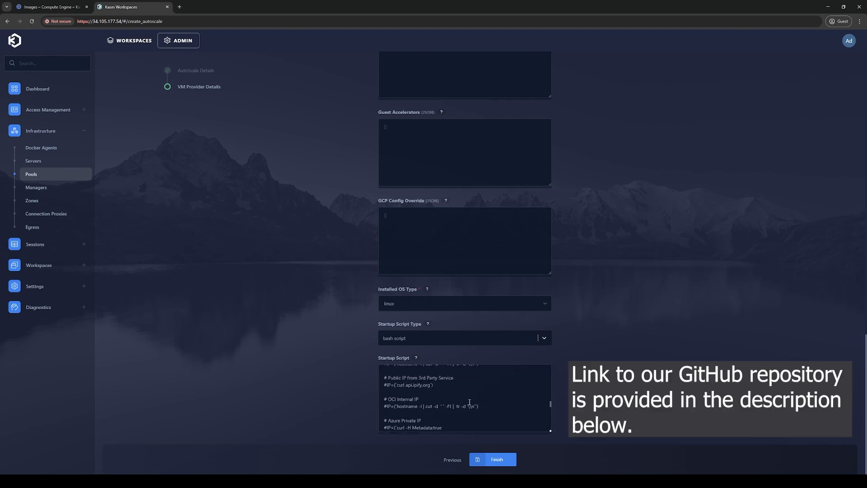
scroll(469, 402, up, 3)
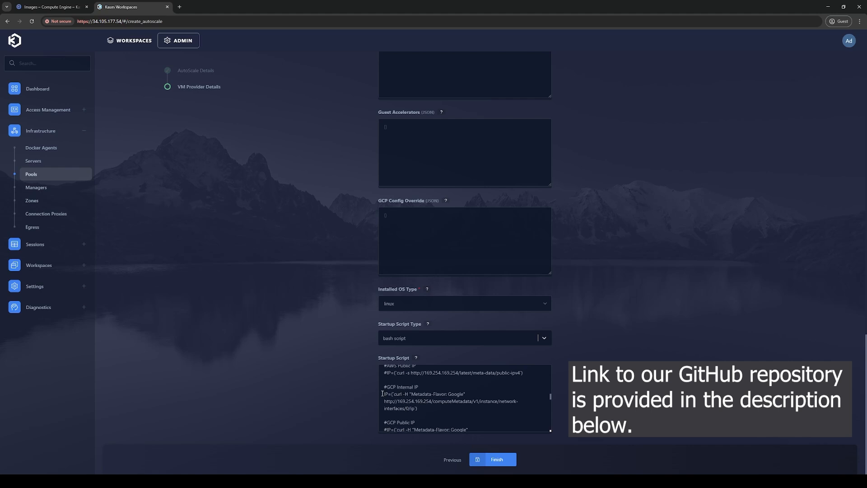
click(506, 459)
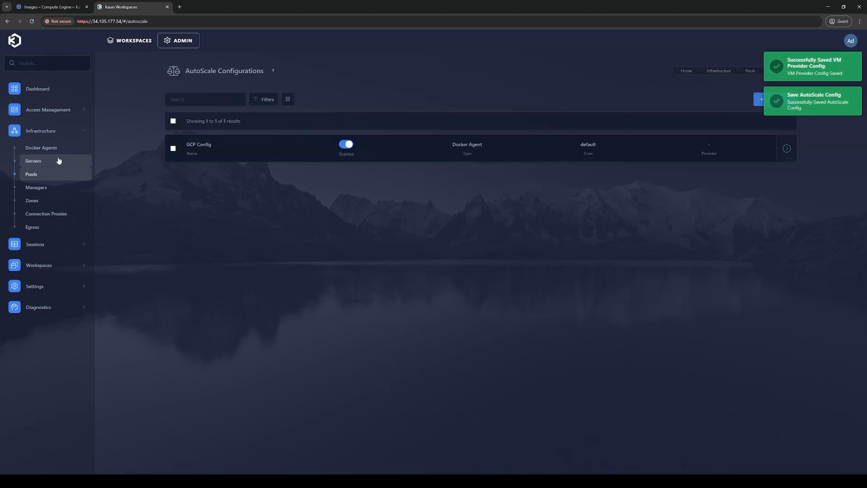
Refresh the Docker Agents list and check the Google Cloud VM instances list for the autoscaled agent, returning to Kasm Workspaces.
click(43, 148)
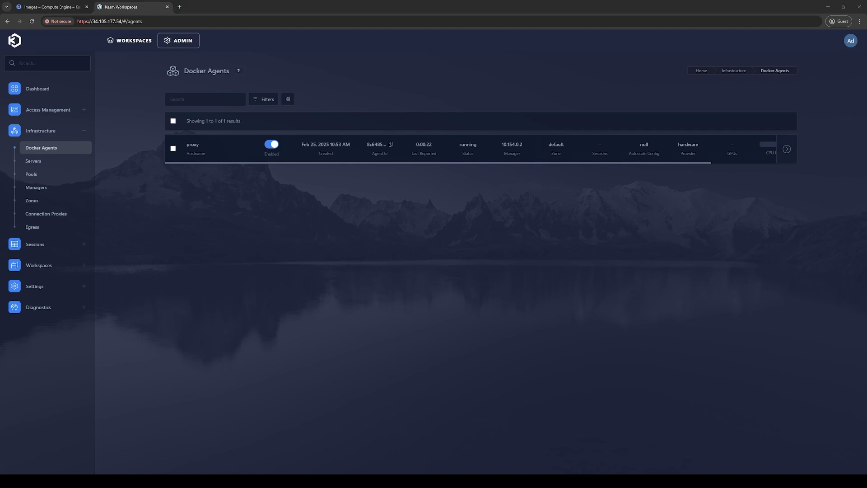
click(32, 22)
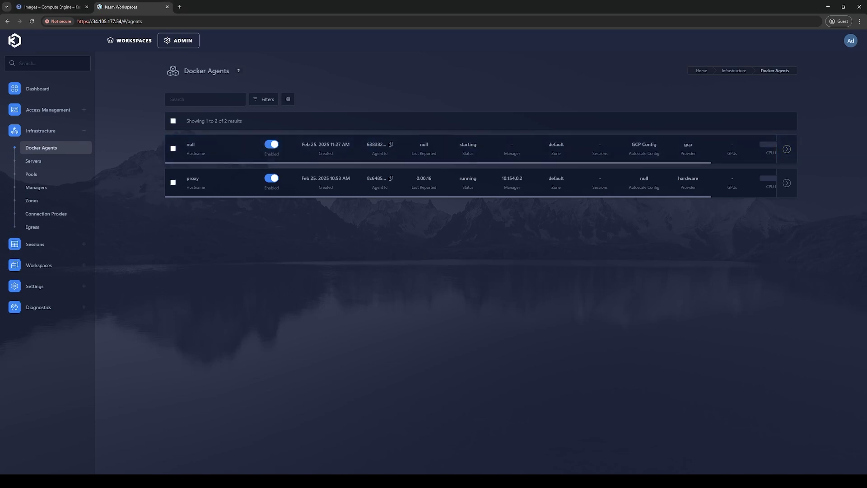
click(33, 9)
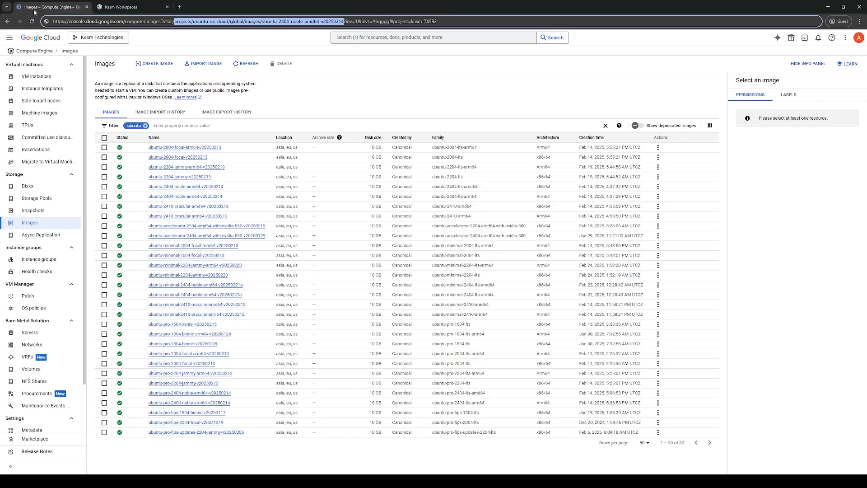
click(40, 76)
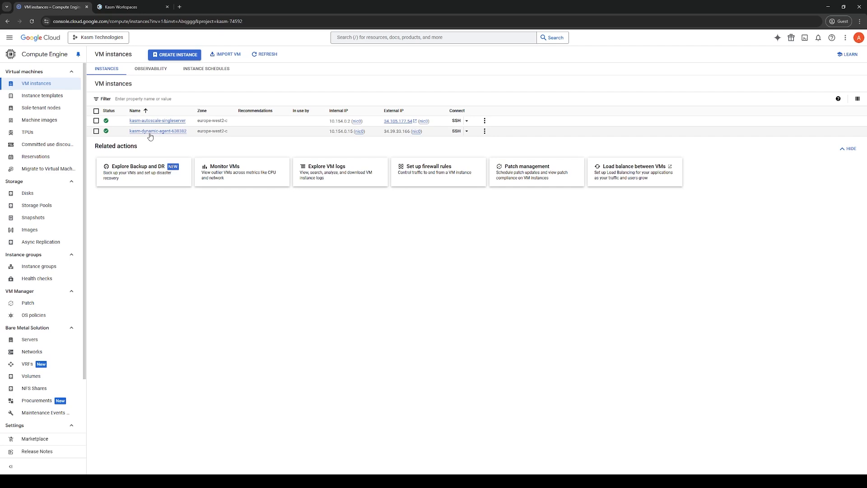
click(144, 11)
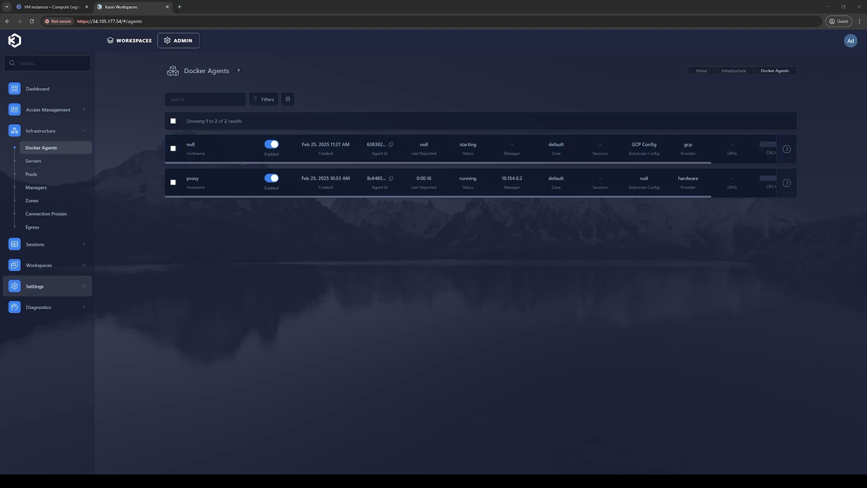
Install the Firefox workspace in its develop version from the Workspace Registry, and check it in the Workspaces list.
click(39, 265)
click(38, 282)
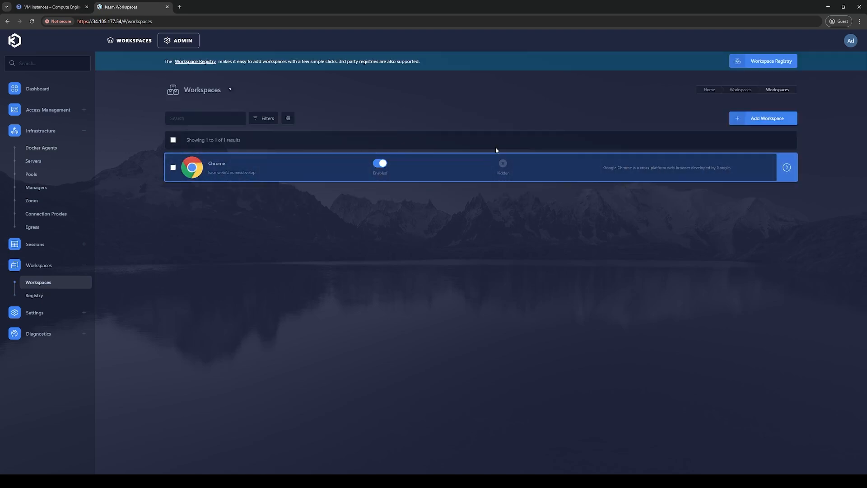
click(33, 295)
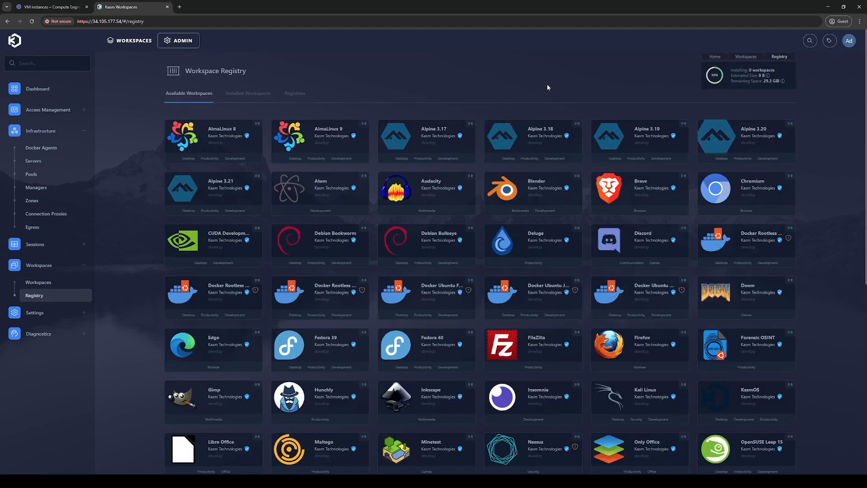
click(648, 348)
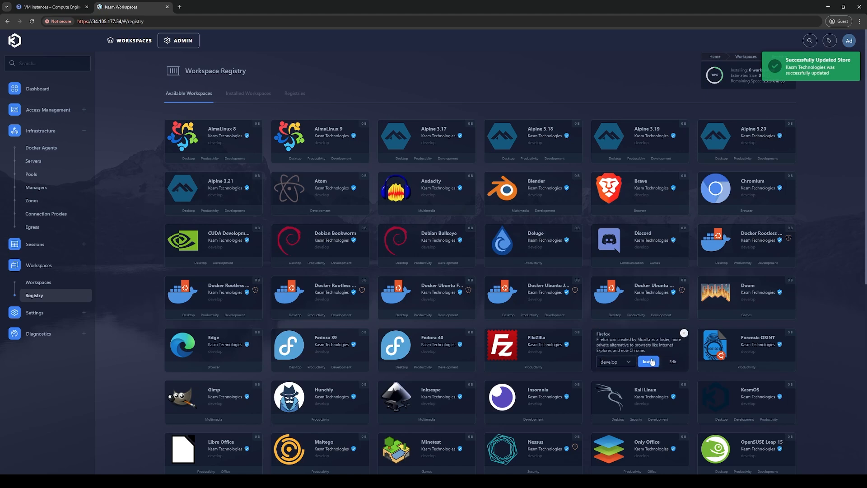
click(652, 360)
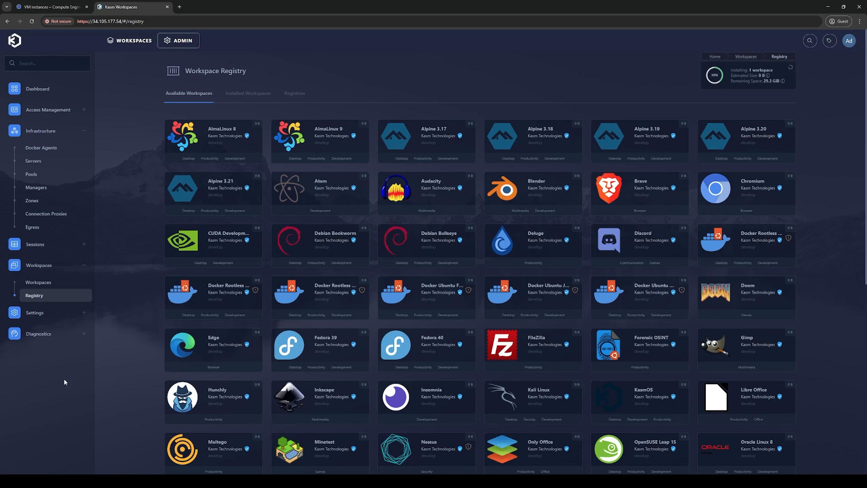
click(46, 288)
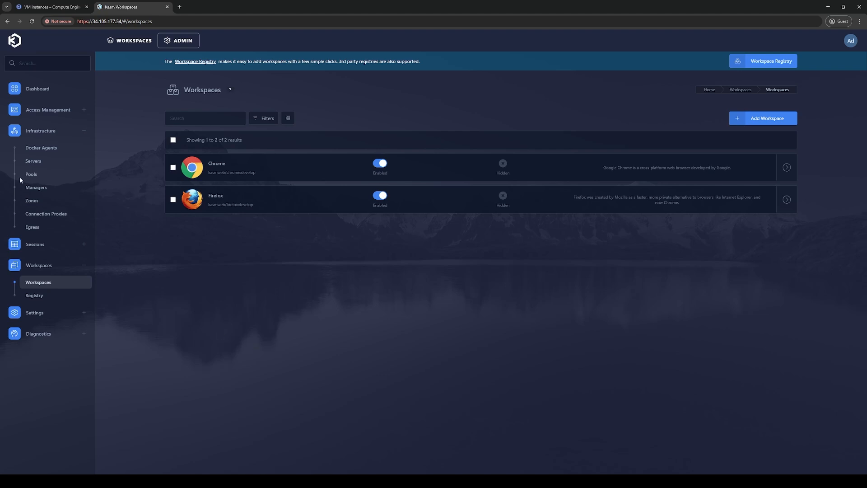
Return to the Docker Agents list, open the user dashboard in a new tab, and launch a Chrome session in the current tab.
click(40, 147)
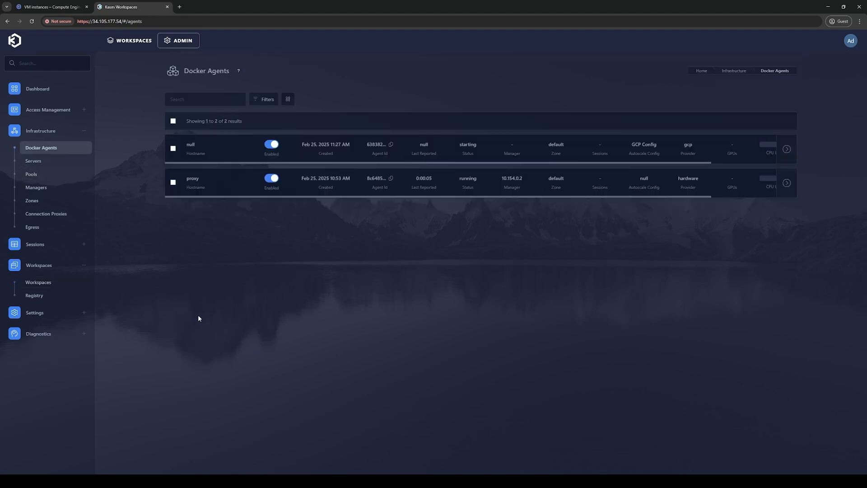
middle_click(126, 41)
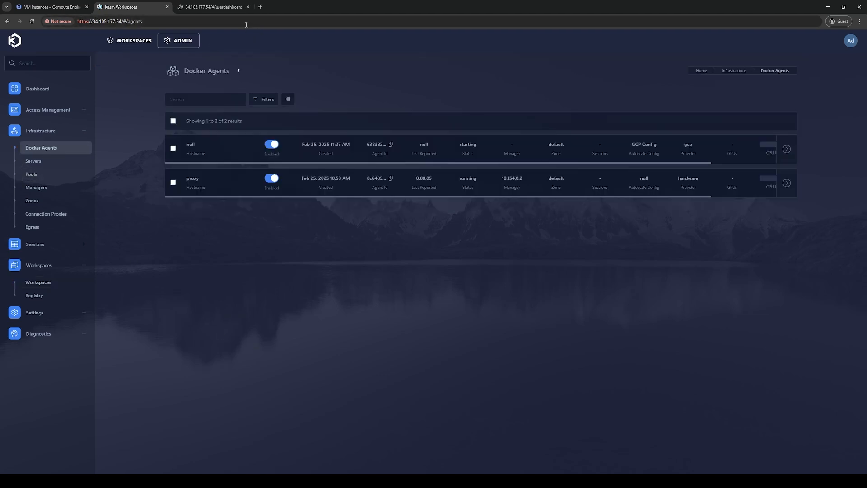
click(226, 10)
click(395, 264)
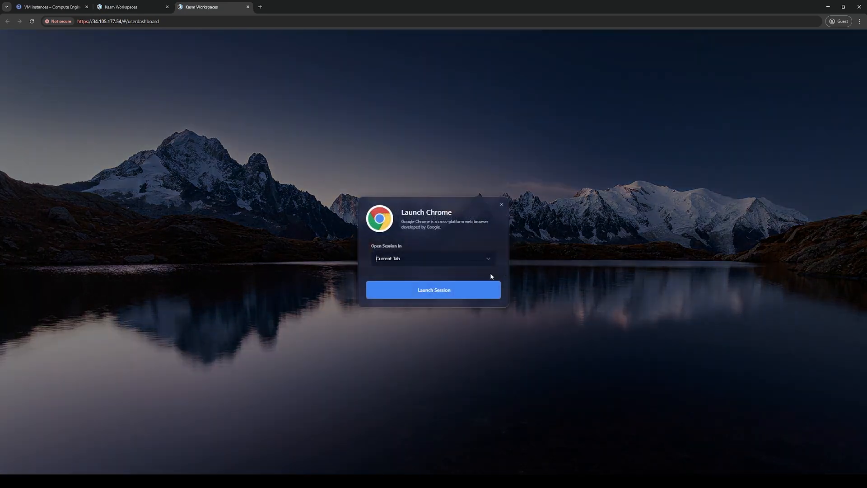
click(431, 293)
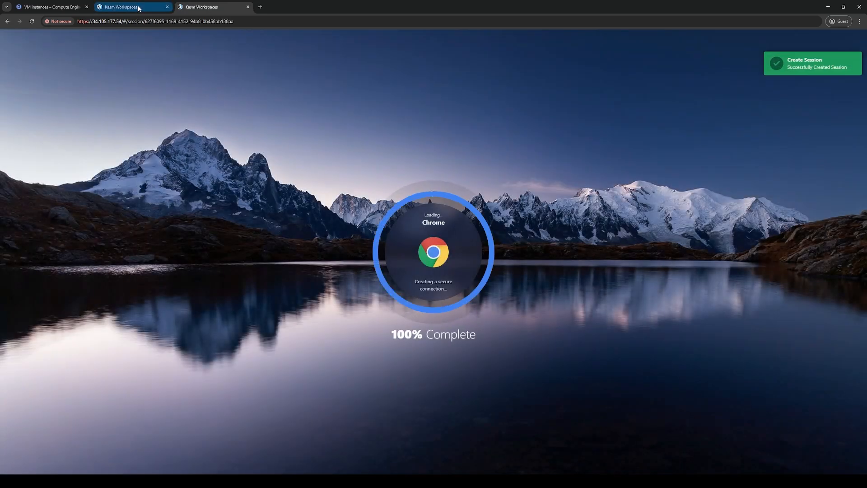
Open another user dashboard tab from the admin page, check the Firefox workspace's availability, and close that tab.
click(119, 6)
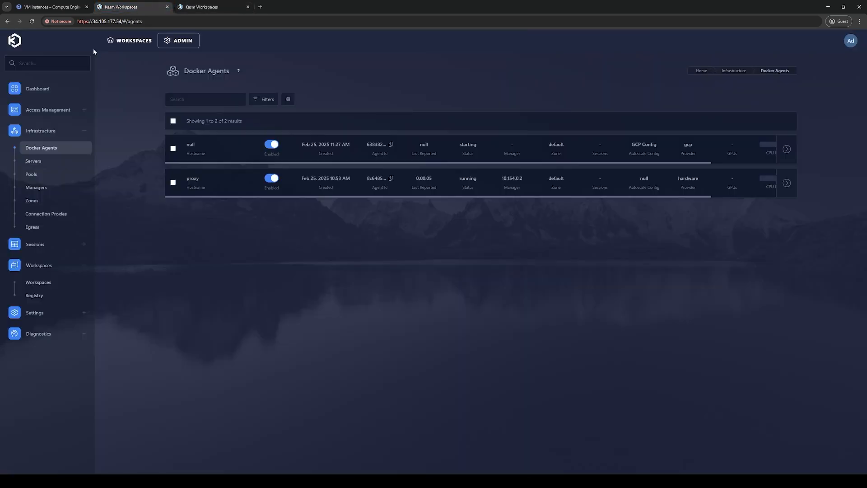
middle_click(131, 42)
click(298, 9)
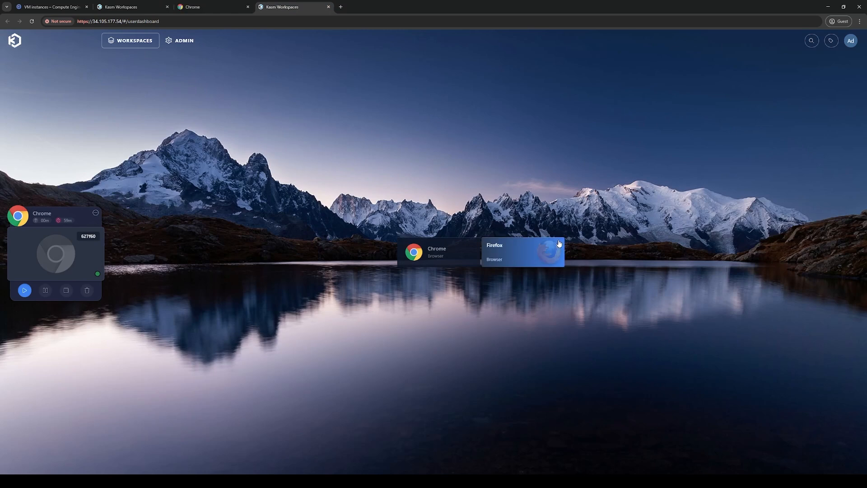
mouse_move(560, 248)
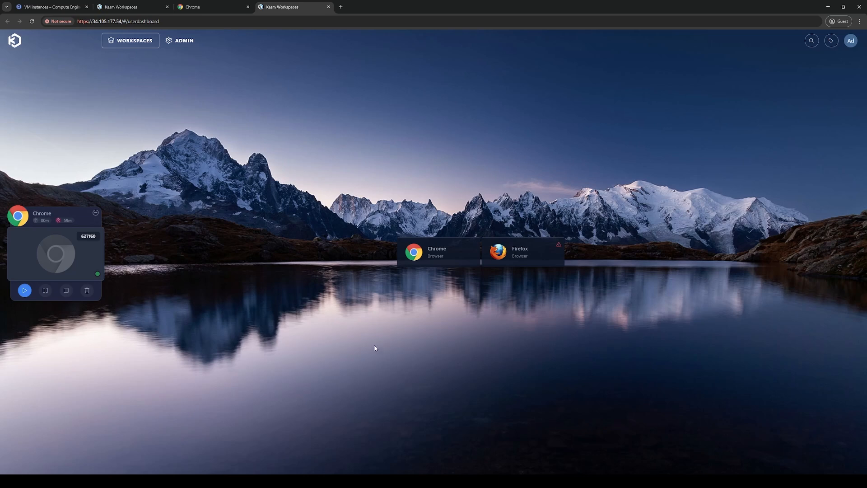
click(329, 7)
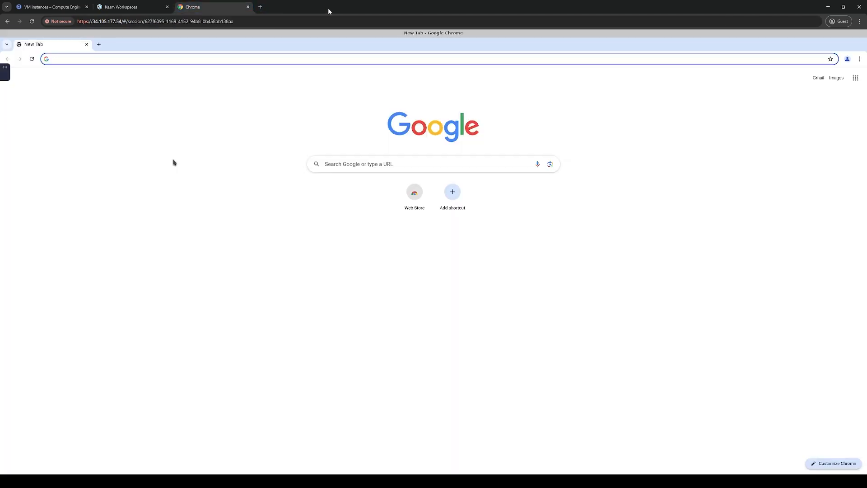
Refresh the Docker Agents list and examine the proxy agent's sessions, CPU usage and memory usage.
click(107, 8)
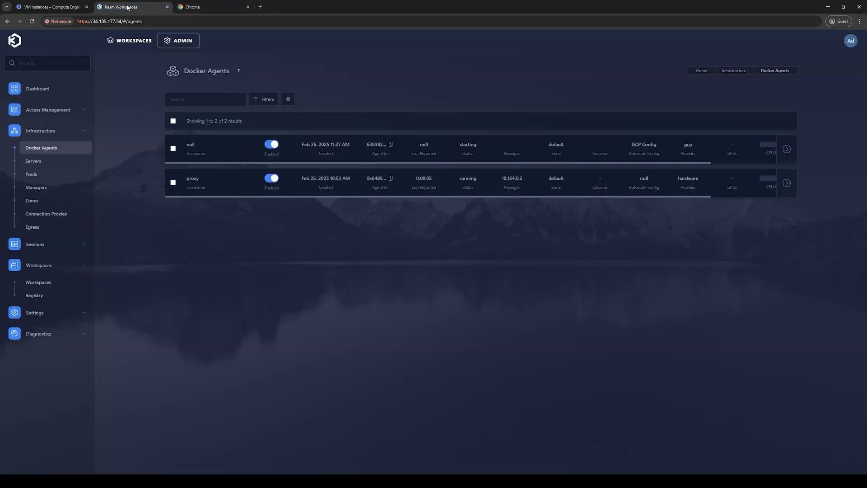
click(31, 22)
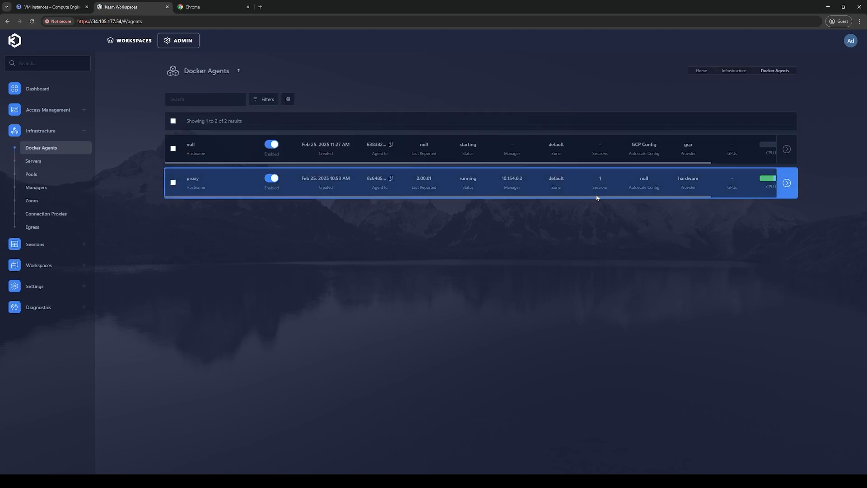
drag(597, 197, 692, 201)
click(716, 196)
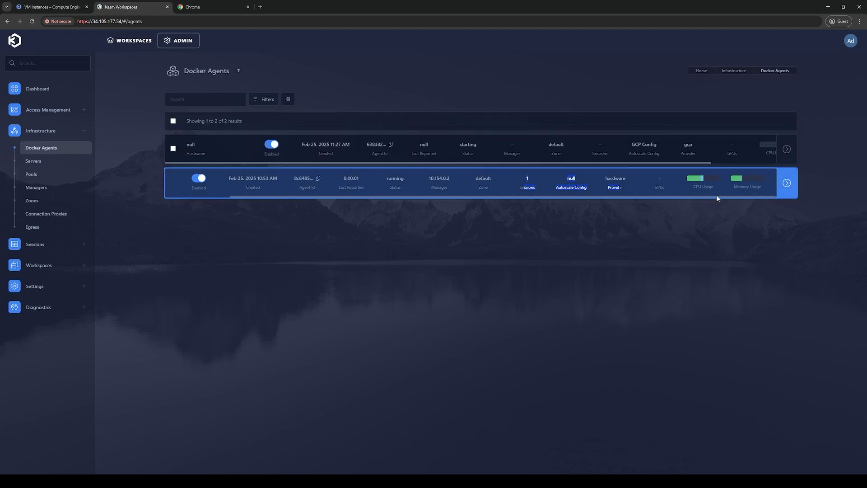
Launch a Firefox session in the current tab from a new user dashboard tab.
click(574, 270)
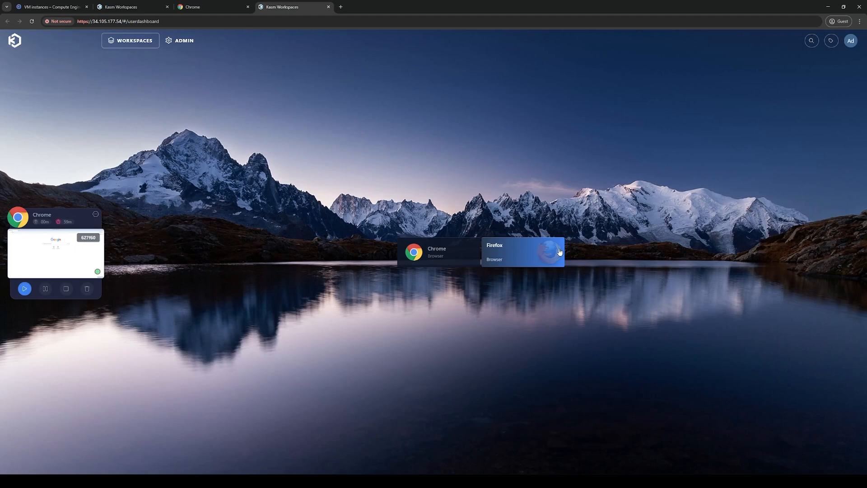
click(526, 251)
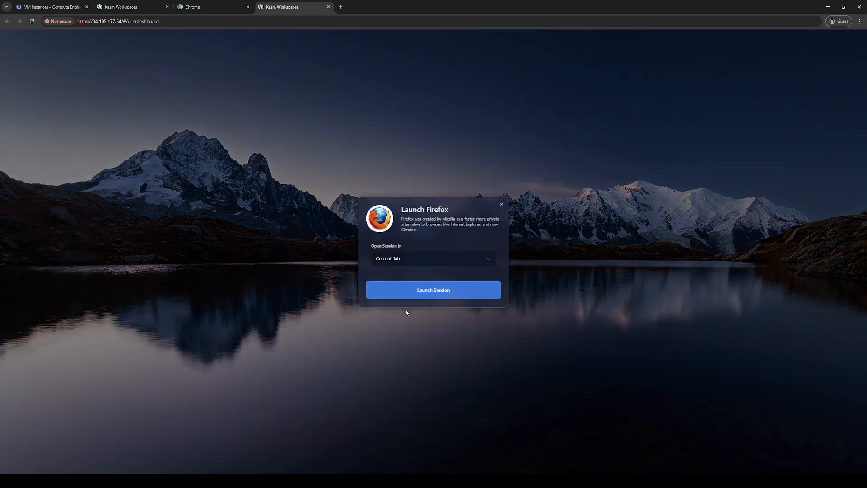
click(433, 294)
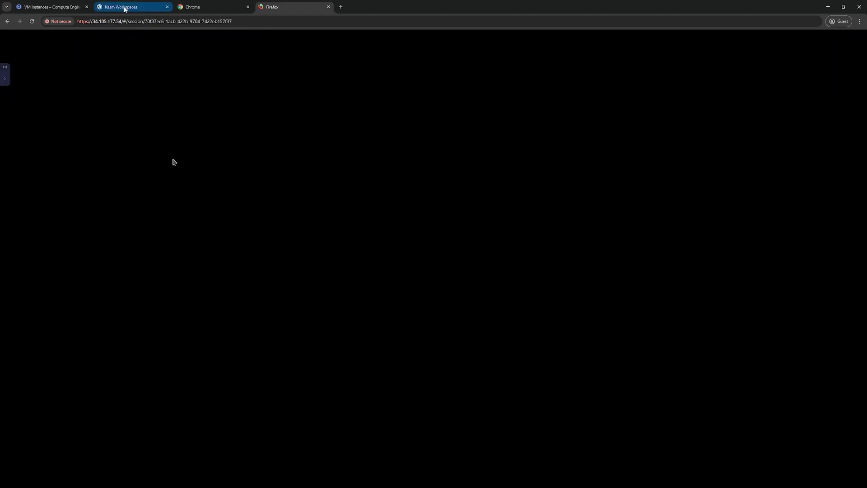
Reload the Docker Agents list and examine how the Firefox session affects the proxy agent's session count and resource usage.
click(125, 8)
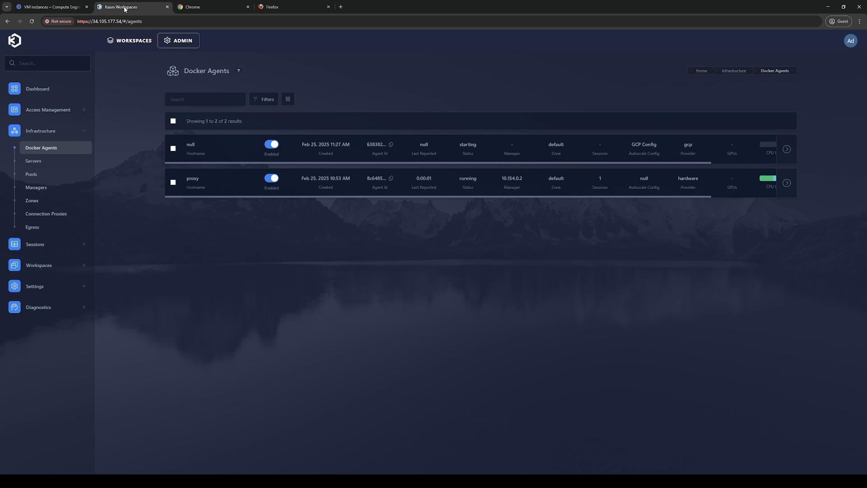
click(32, 21)
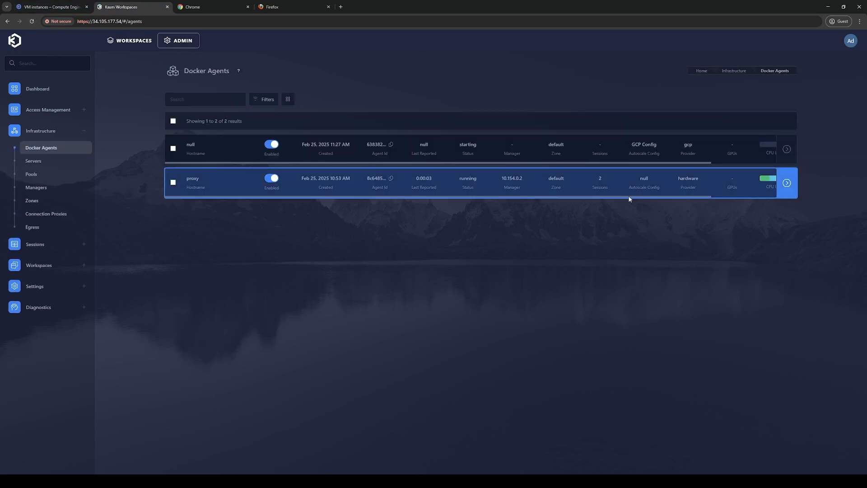
drag(629, 196, 726, 199)
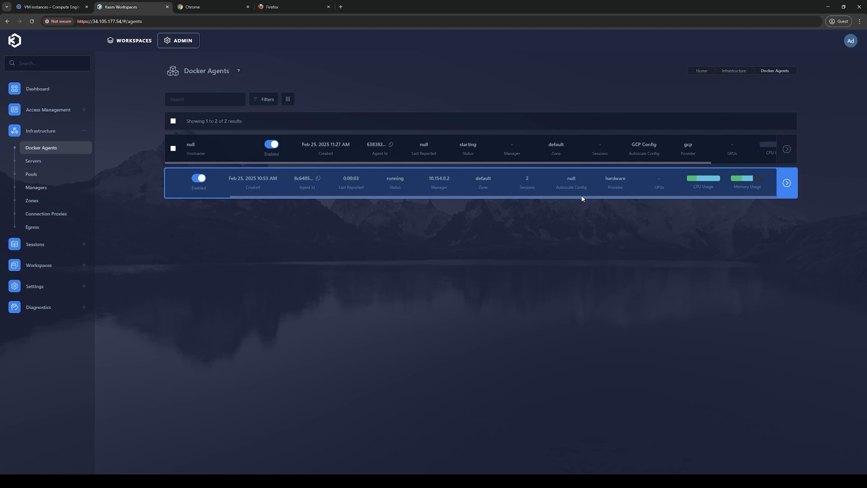
drag(582, 199, 489, 195)
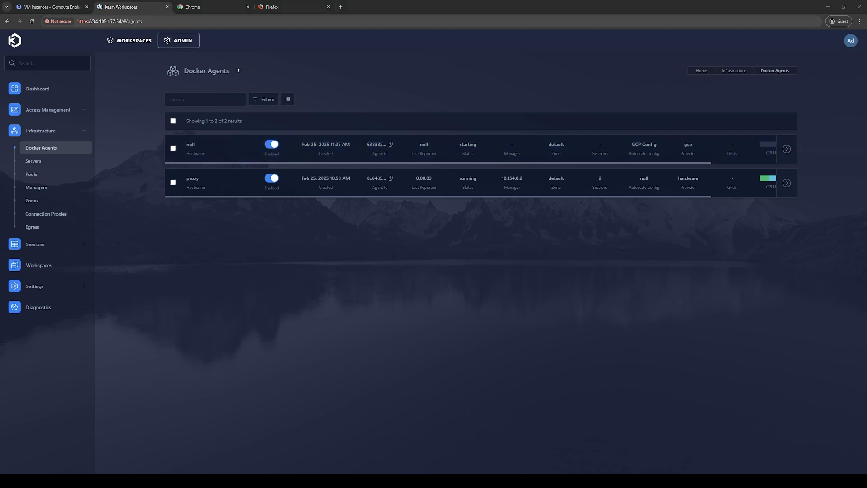
Refresh the Docker Agents list, compare the autoscaled GCP agent with the Google Cloud VM instances list, and return to Kasm Workspaces.
click(31, 21)
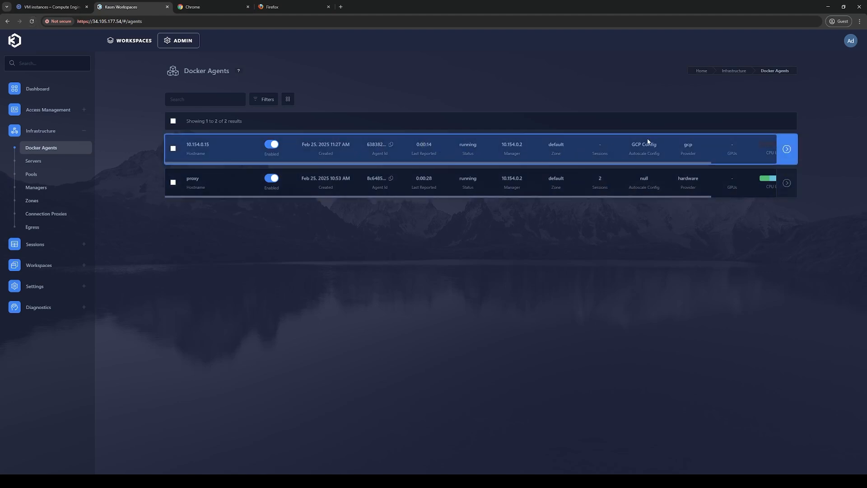
click(50, 7)
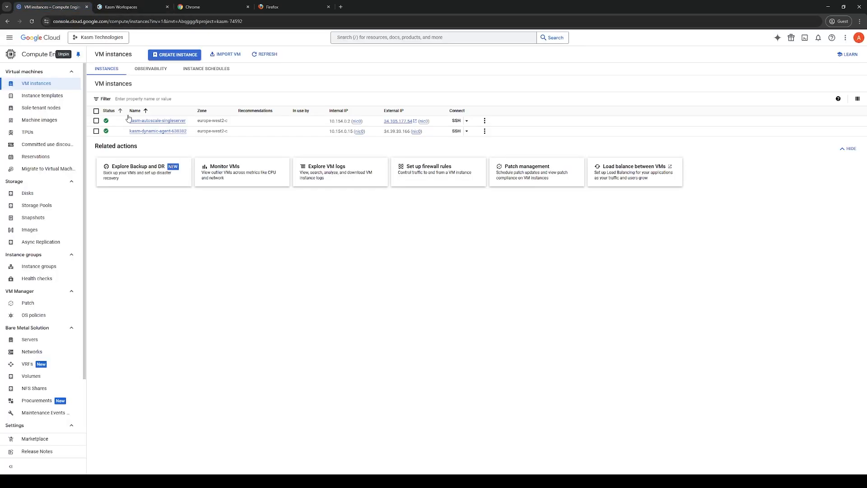
click(132, 7)
Try to launch a second Chrome session from a new user dashboard tab, and close the launch dialog.
middle_click(120, 44)
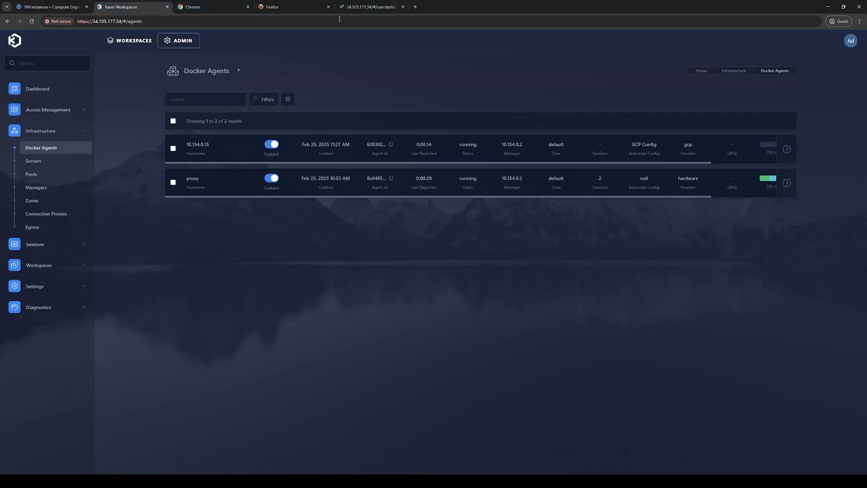
click(365, 7)
click(469, 261)
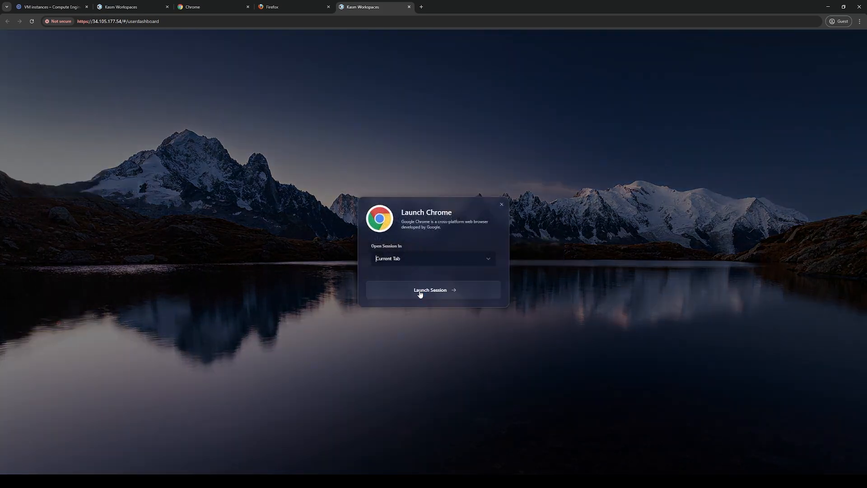
click(420, 293)
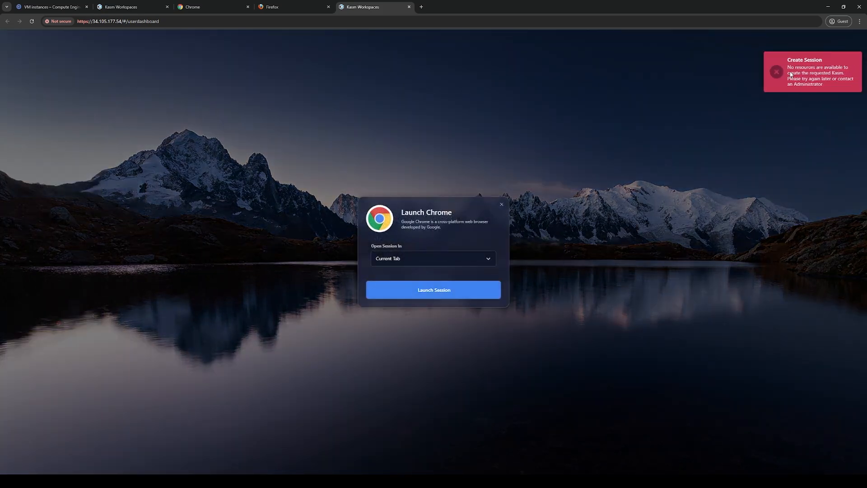
click(501, 204)
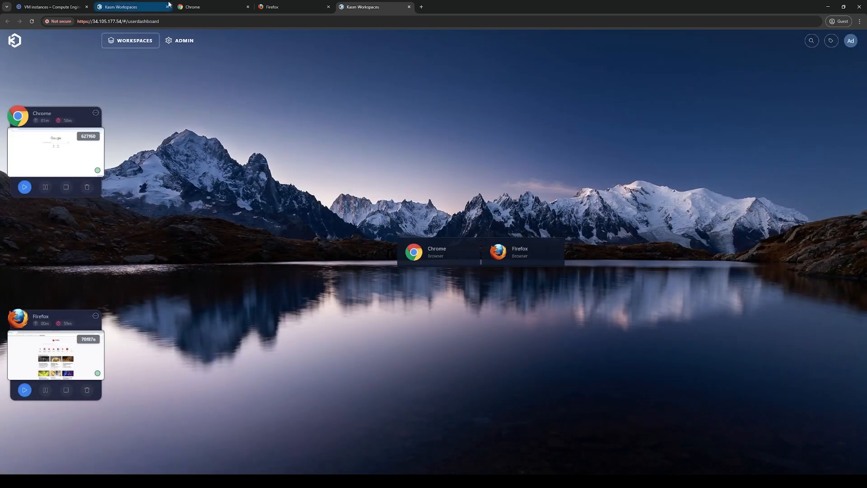
Open the diagnostics logging page in the admin tab and search the application logs for "docker im".
click(130, 8)
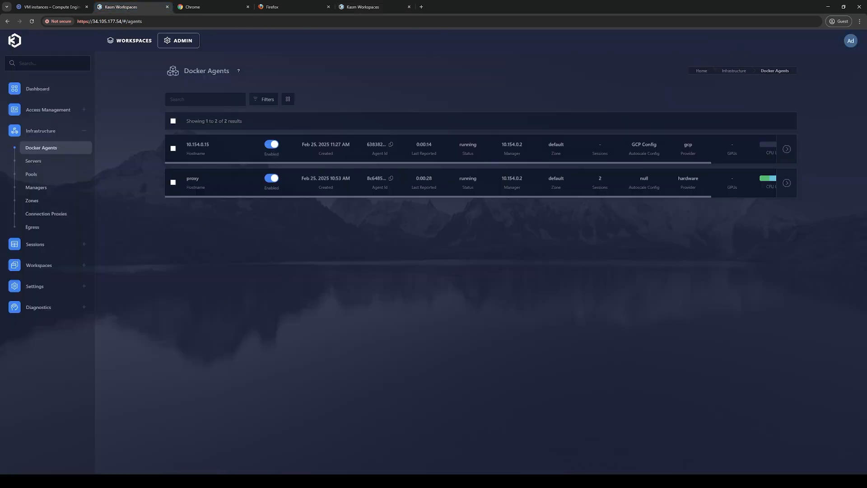
click(86, 309)
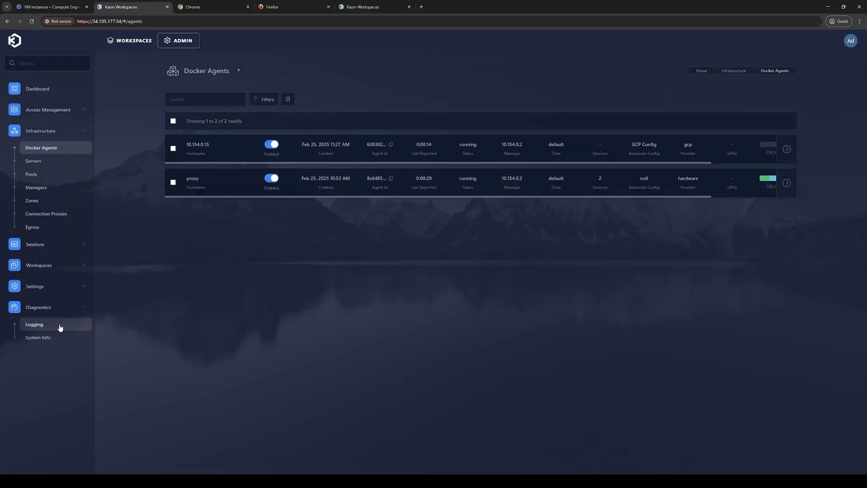
click(60, 325)
click(192, 158)
text(docker im)
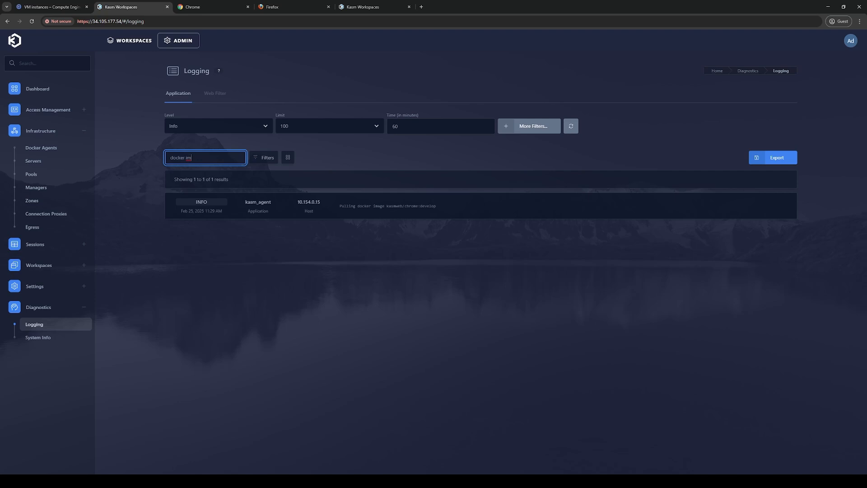
Check the Docker Agents list again, and search the reloaded application logs for "image" to examine the agent's image pulls.
click(40, 148)
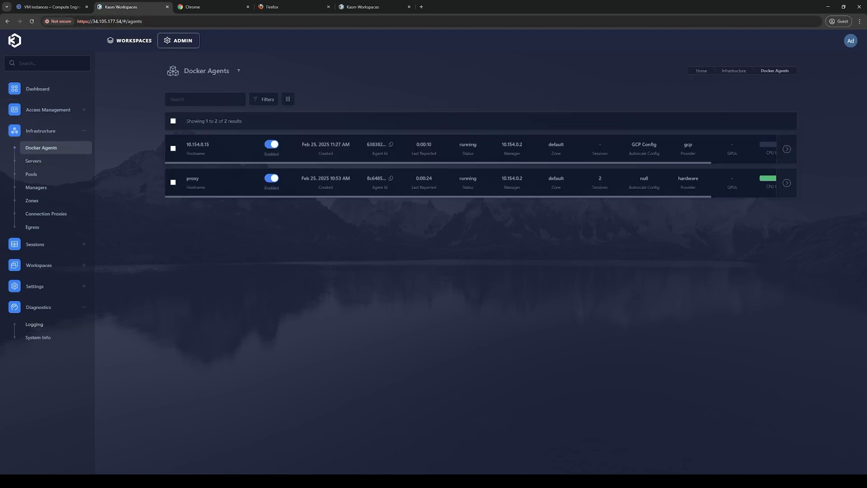
click(35, 324)
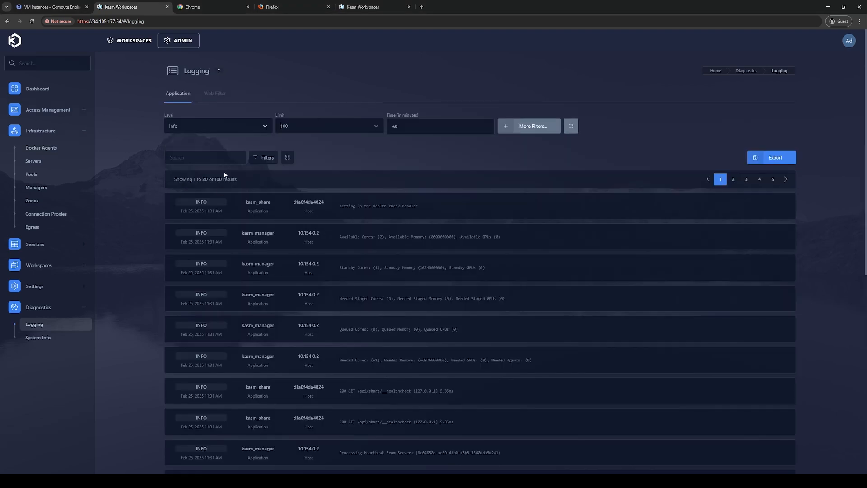
click(210, 156)
text(image)
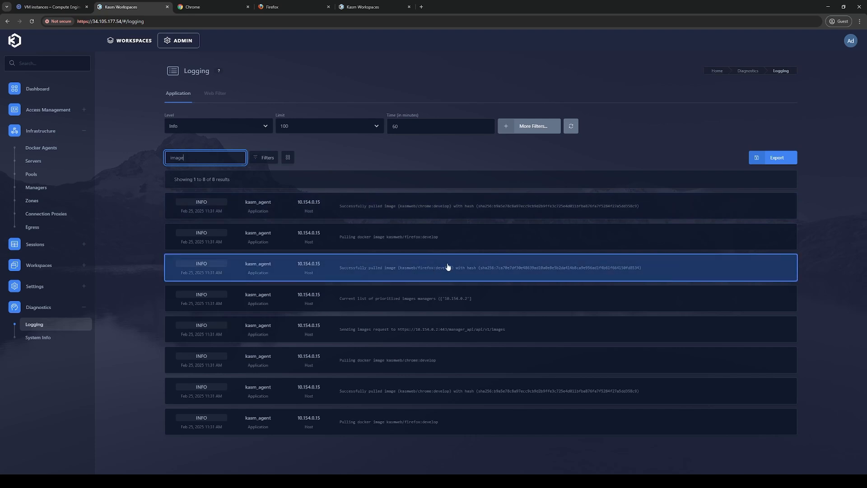
Open the Docker Agents list in the admin tab, and launch another Chrome session in the current tab from the user dashboard.
click(43, 149)
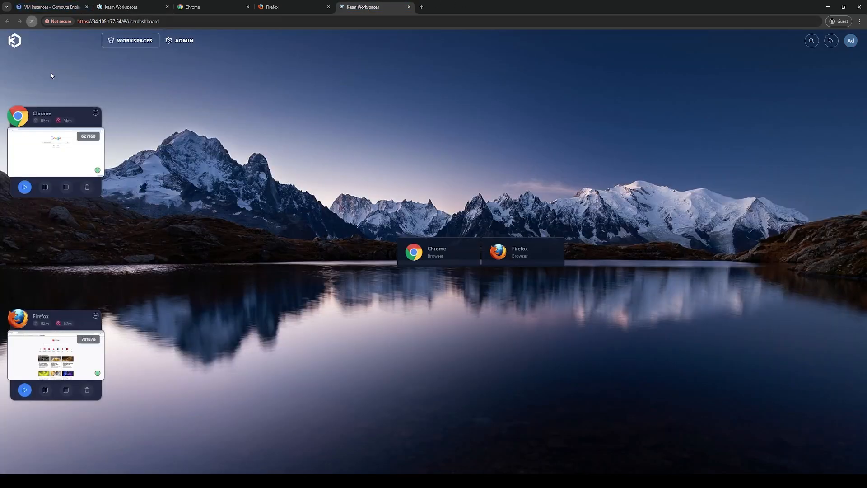
click(429, 254)
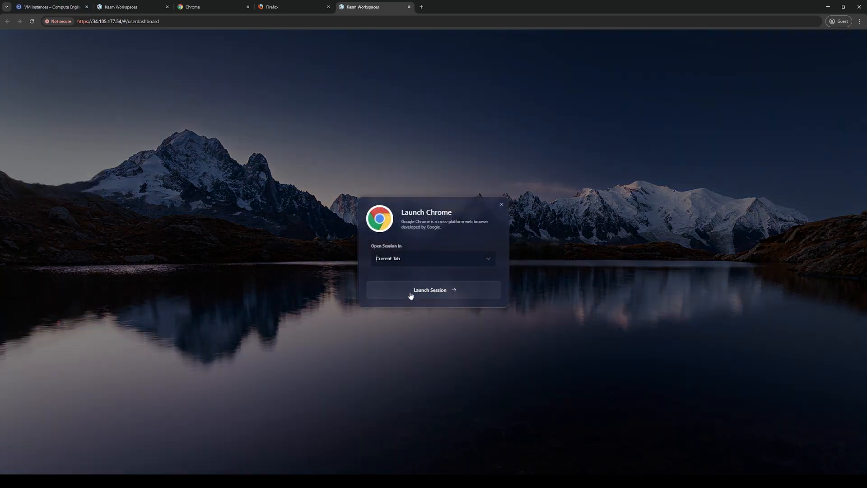
click(411, 293)
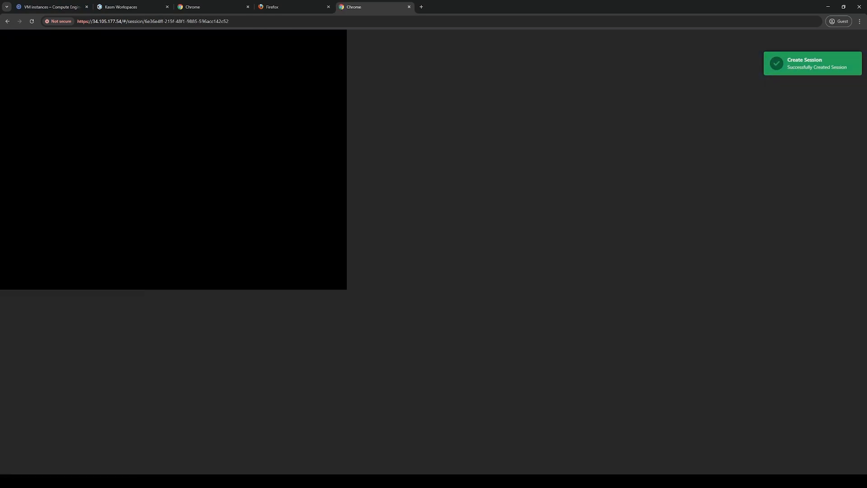
Reload the Docker Agents list in the admin tab and examine the autoscaled GCP agent's session count, CPU usage and memory usage.
click(120, 7)
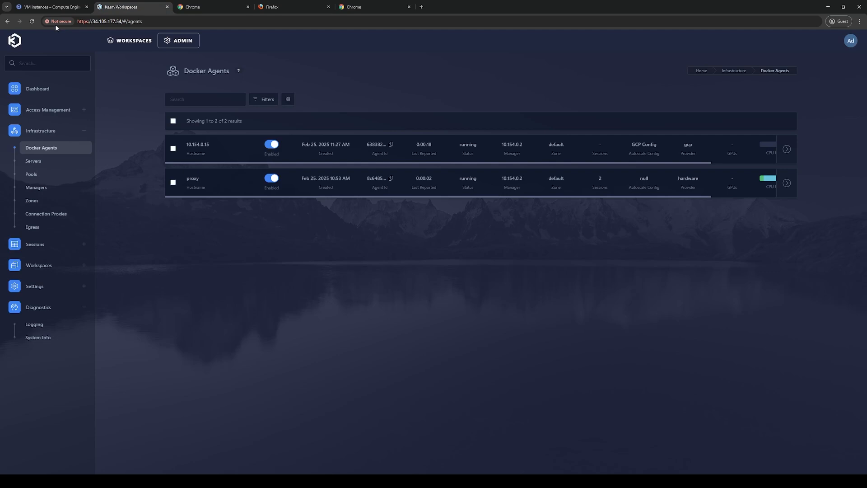
click(32, 21)
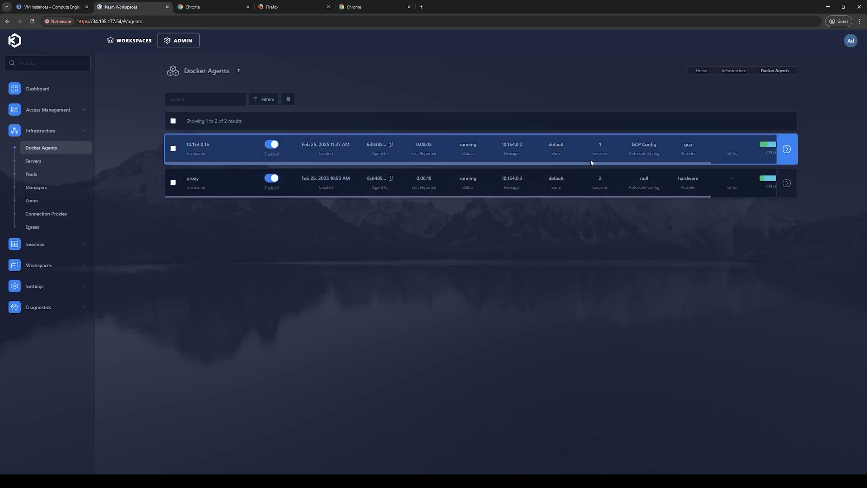
drag(590, 163, 673, 167)
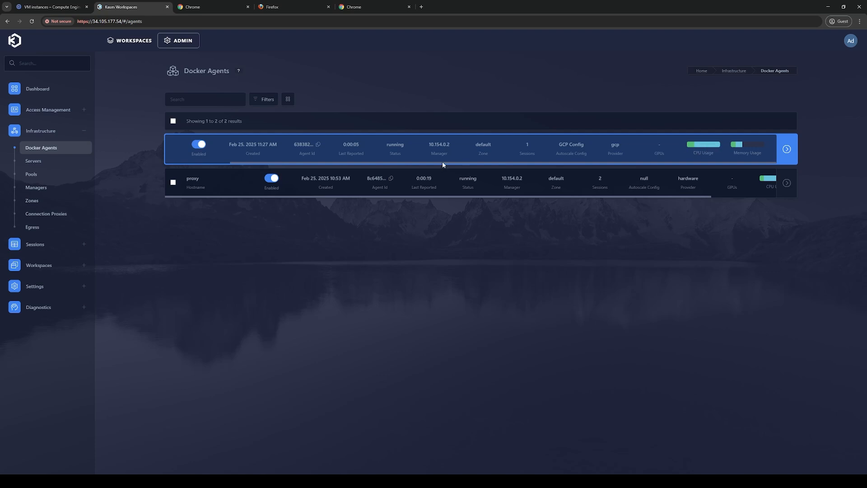
drag(409, 161, 208, 166)
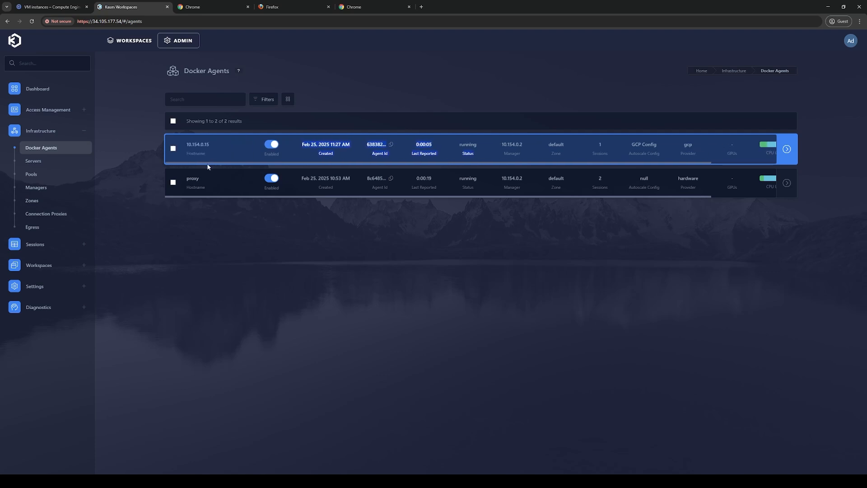
click(222, 321)
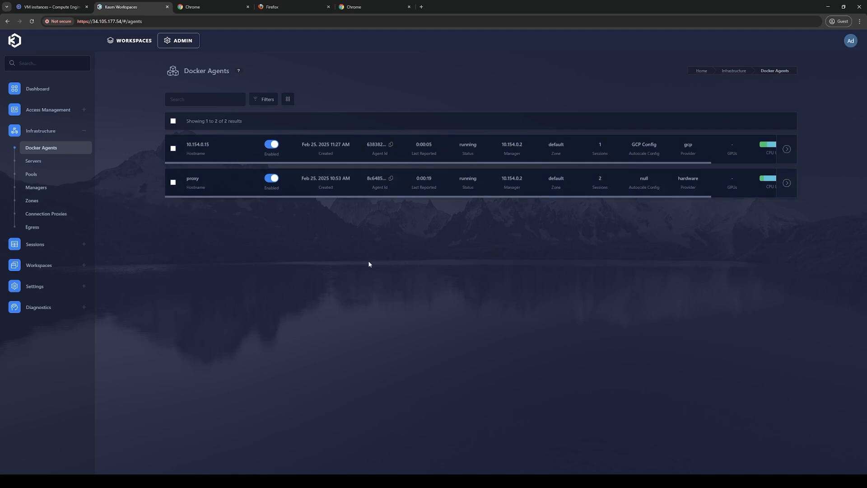
Refresh the Docker Agents list and the Google Cloud VM instances list to check for another agent, and return to Kasm Workspaces.
click(31, 20)
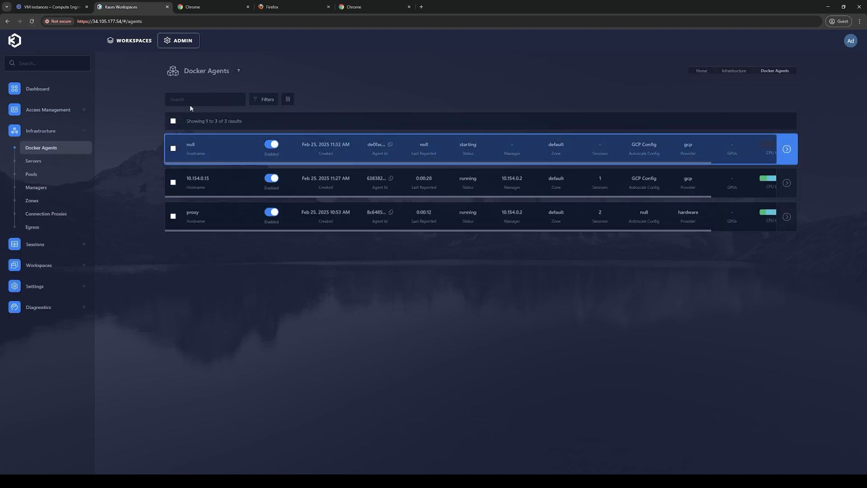
click(50, 7)
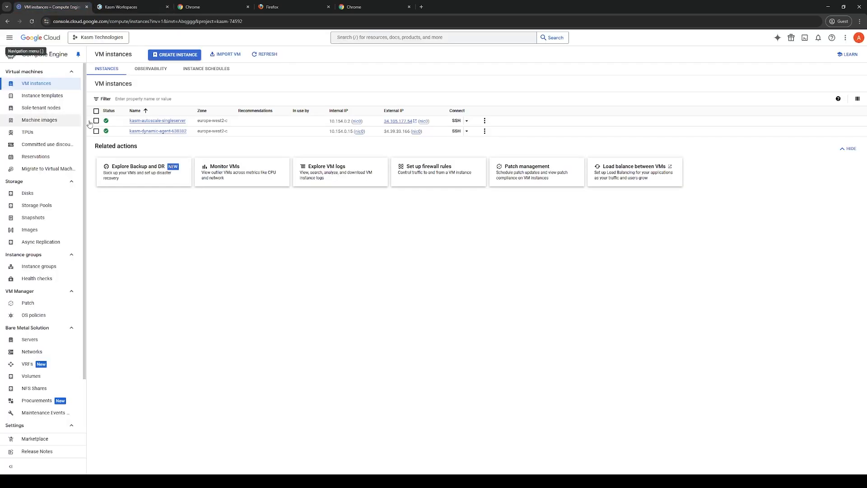
click(257, 53)
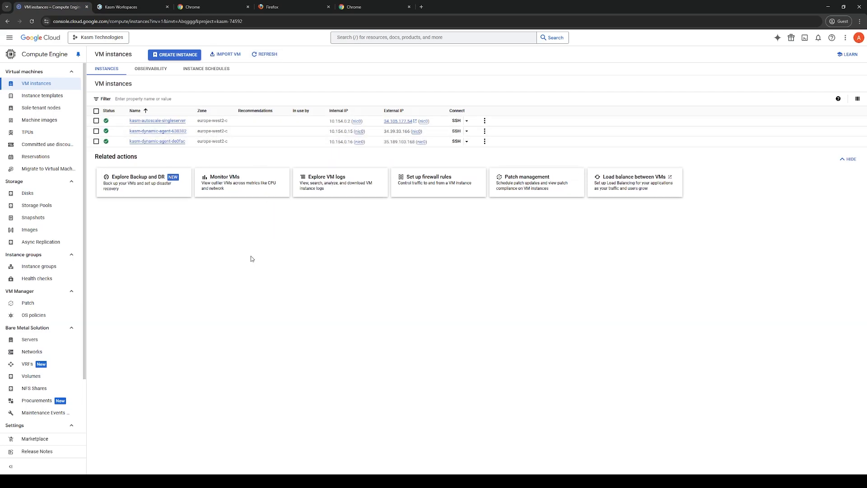
click(131, 6)
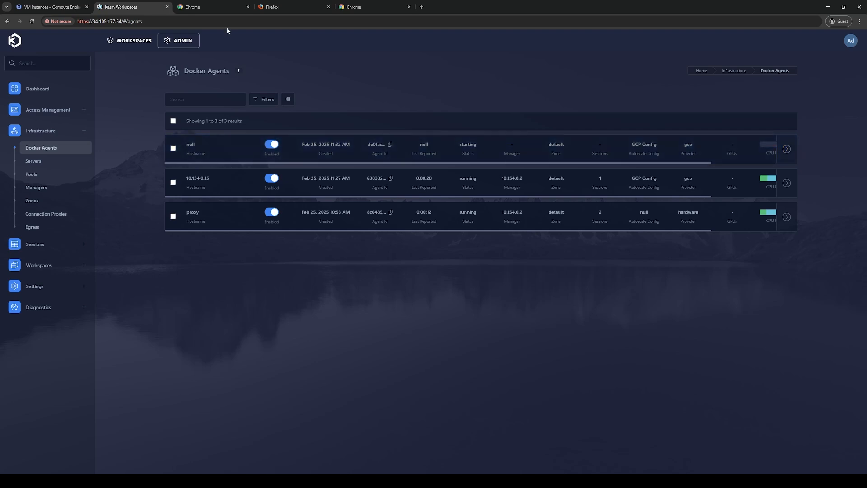
Delete the first Chrome session and the Firefox session from their control panels, confirming each deletion.
click(216, 6)
click(6, 78)
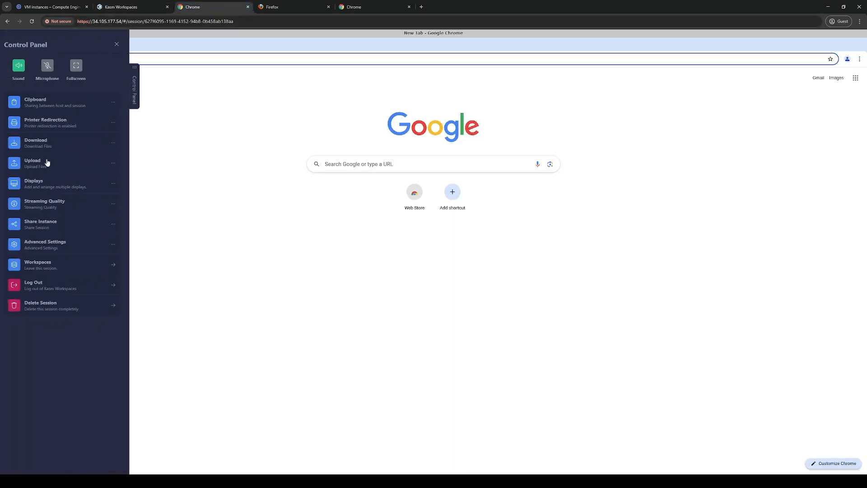
click(53, 306)
click(413, 276)
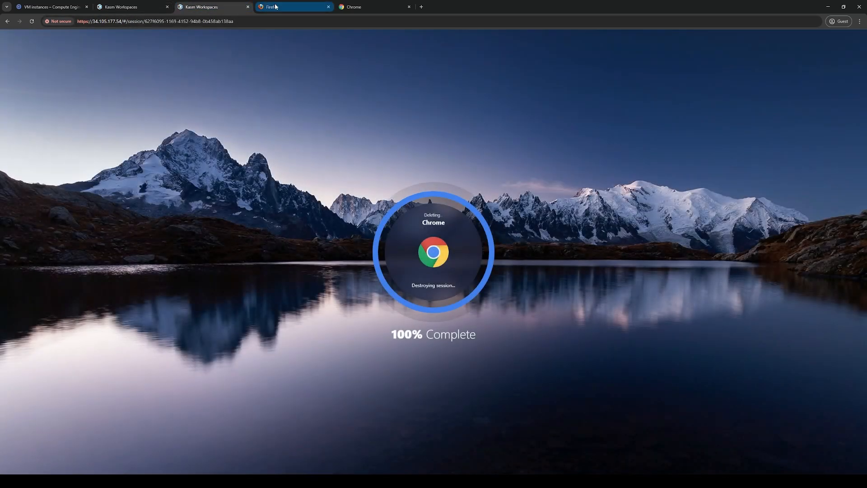
click(275, 6)
click(6, 84)
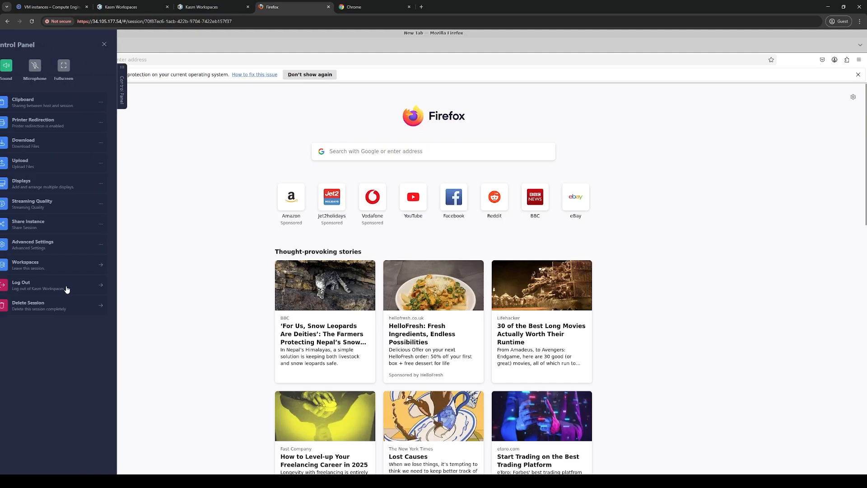
click(57, 310)
click(420, 277)
Delete the remaining Chrome session from its control panel and confirm the deletion.
click(361, 7)
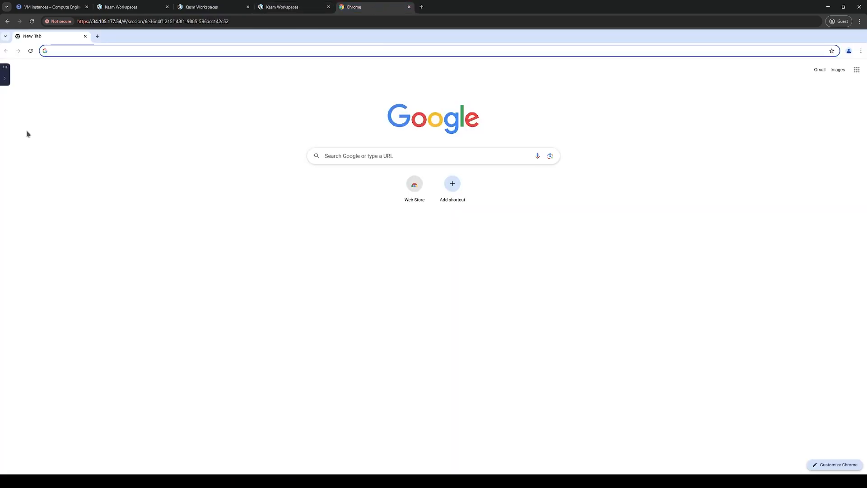
click(5, 86)
click(48, 304)
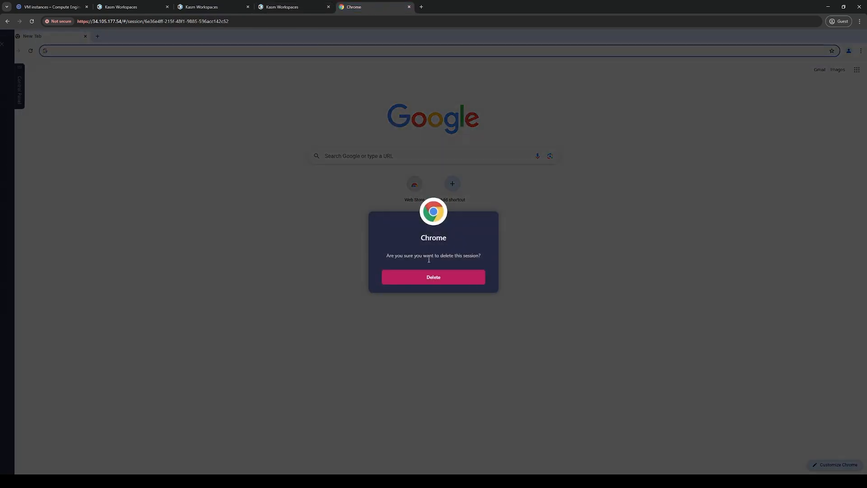
click(425, 279)
Close the three leftover user dashboard tabs, keeping only the VM instances and Docker Agents tabs.
click(201, 4)
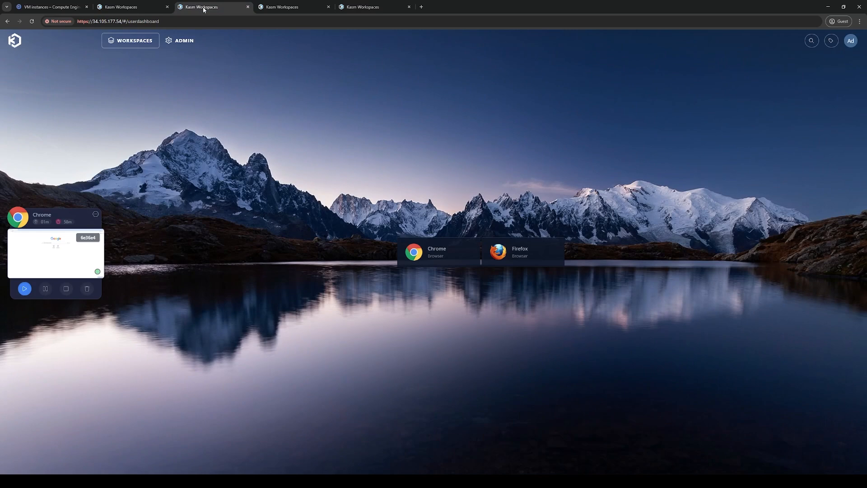
middle_click(205, 9)
middle_click(206, 9)
middle_click(205, 9)
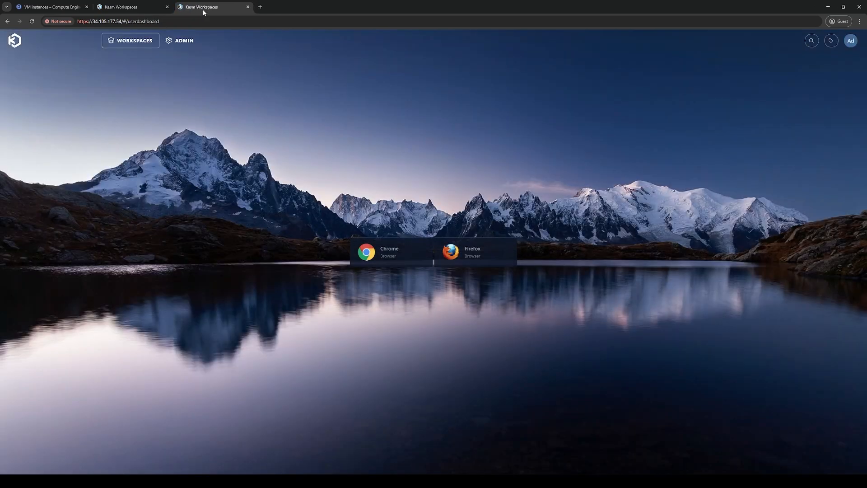
middle_click(202, 10)
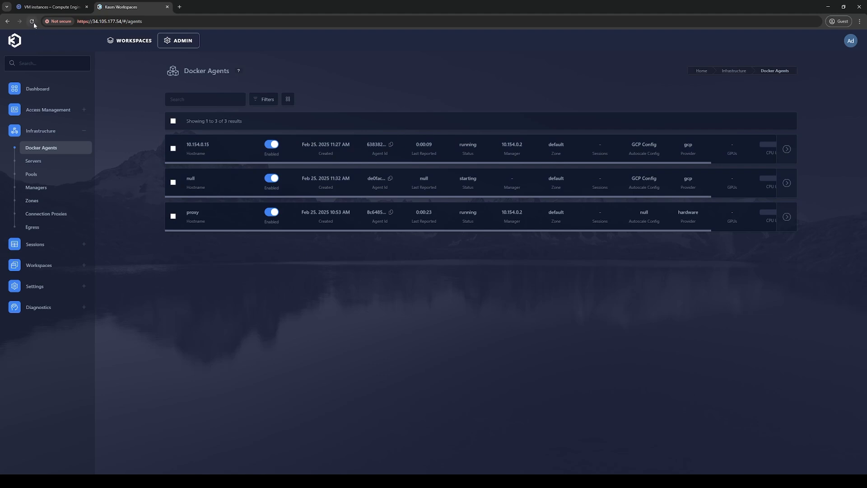
Reload the Docker Agents list repeatedly to check for downscaling, and inspect the status of kasm-dynamic-agent-638382 in Google Cloud's refreshed VM instances list.
click(33, 21)
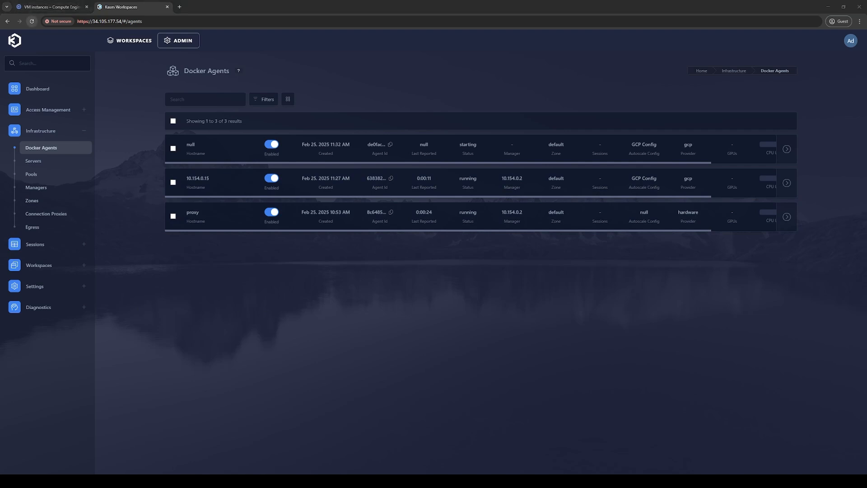
click(32, 22)
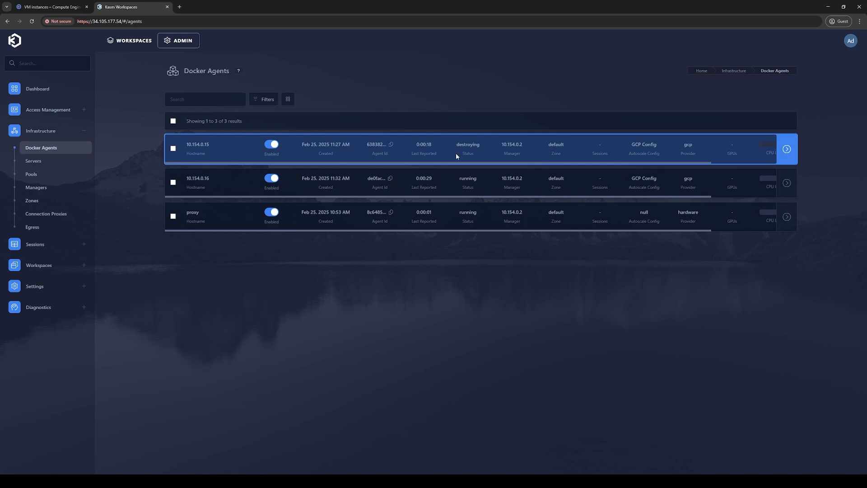
click(49, 7)
click(276, 54)
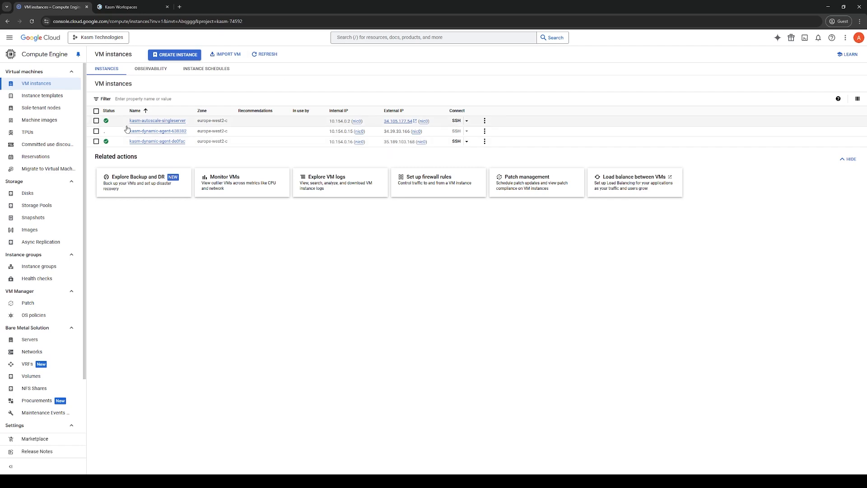
mouse_move(106, 132)
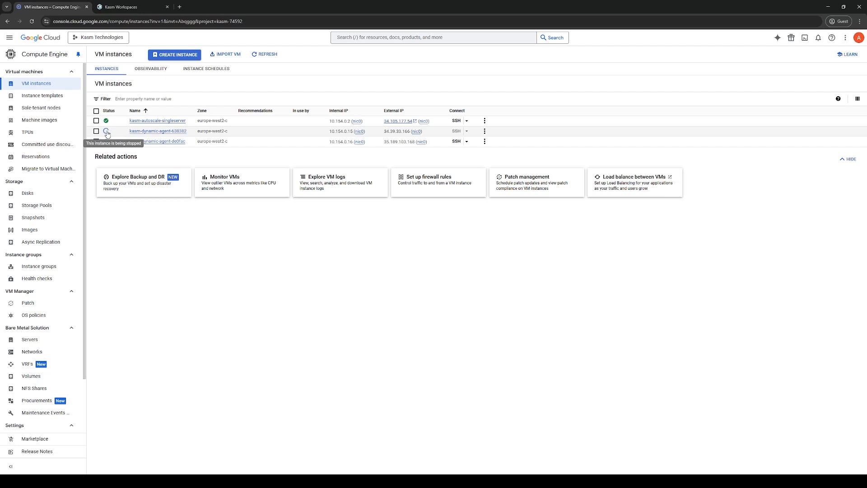
Compare the Docker Agents list with the Google Cloud VM instances list again, refresh both, and return to Kasm Workspaces.
click(111, 7)
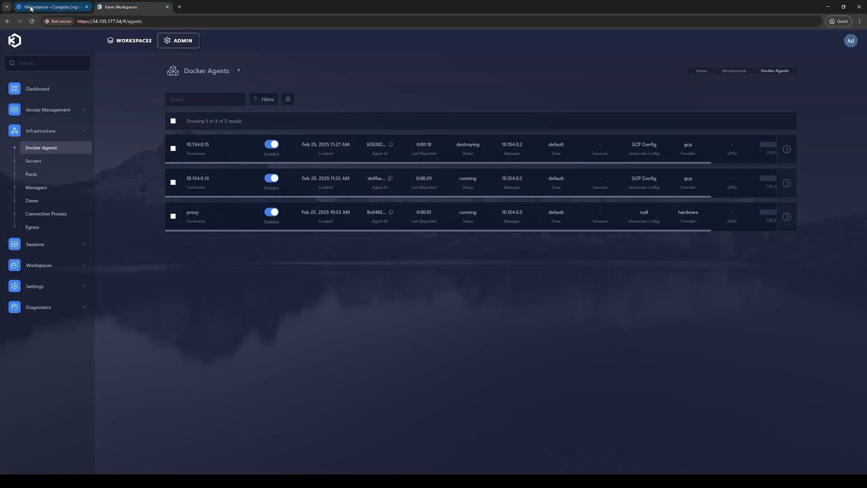
click(47, 7)
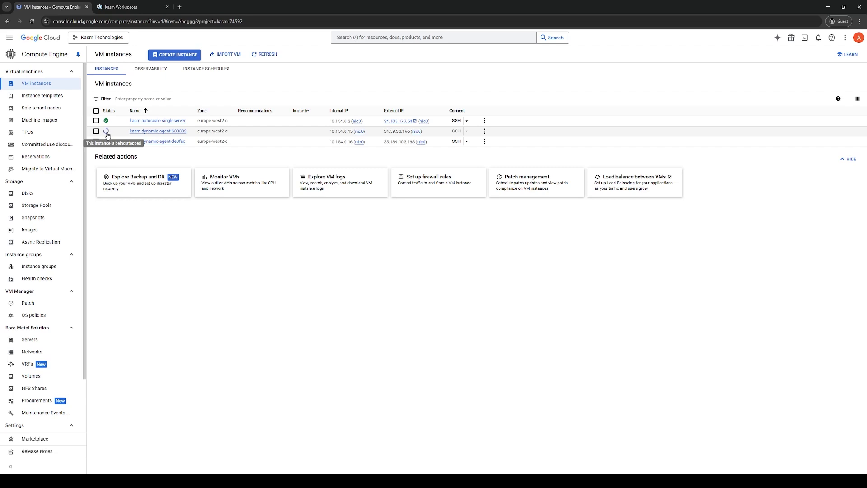
click(135, 7)
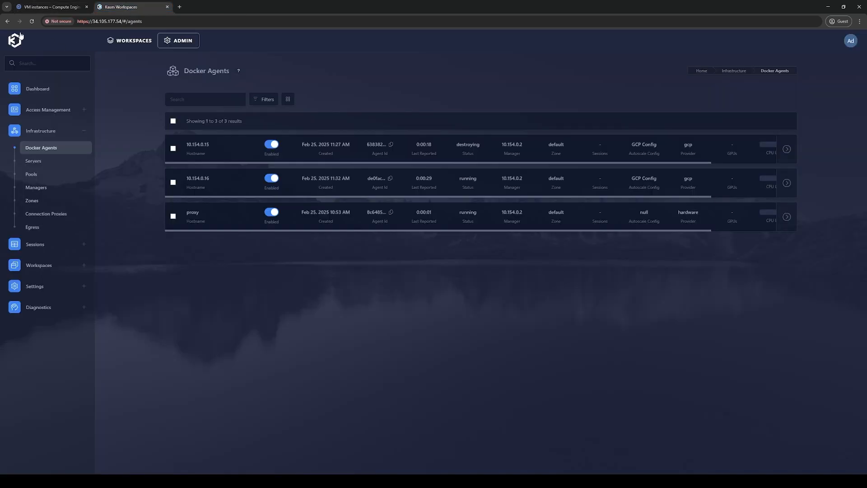
click(32, 22)
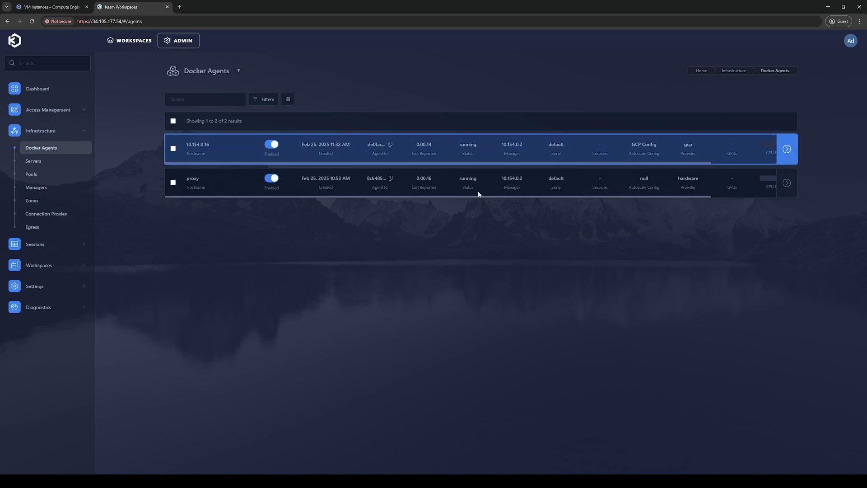
click(43, 7)
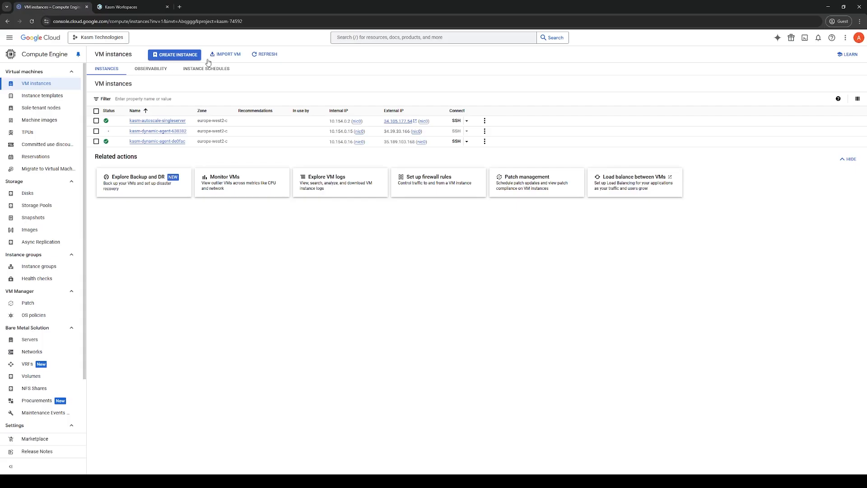
click(267, 54)
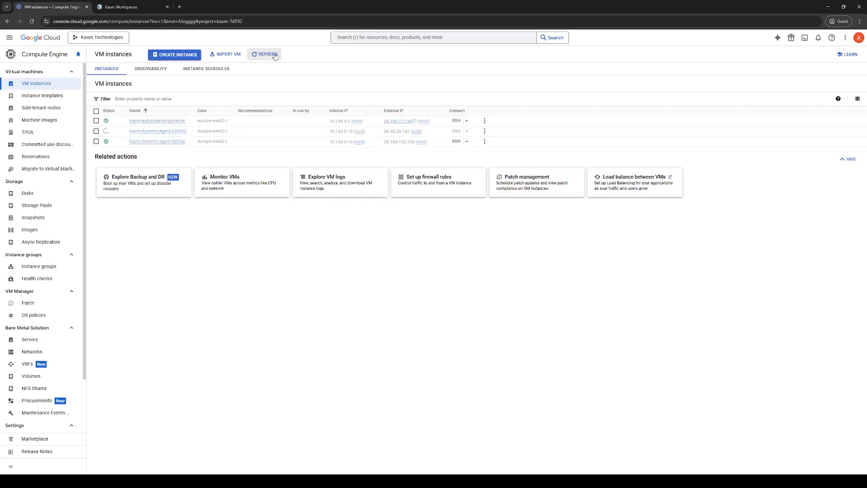
click(125, 7)
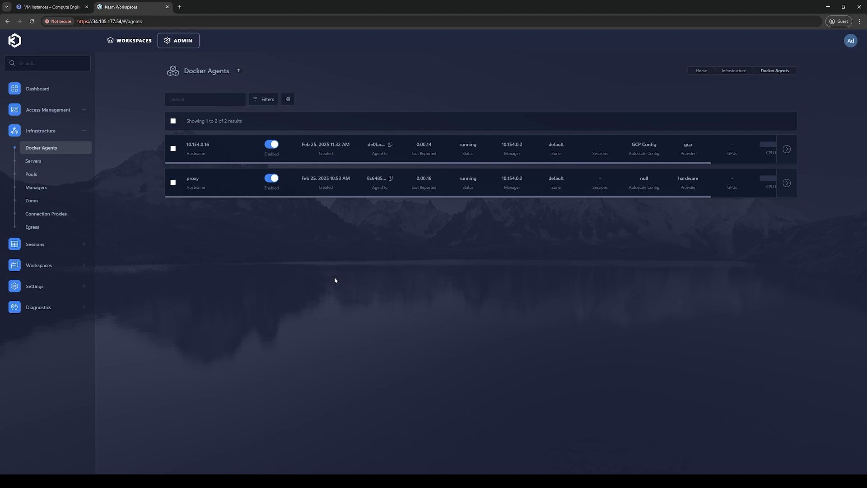
Open the GCP Config autoscale configuration for editing and set its Downscale Backoff to 0 seconds.
click(30, 174)
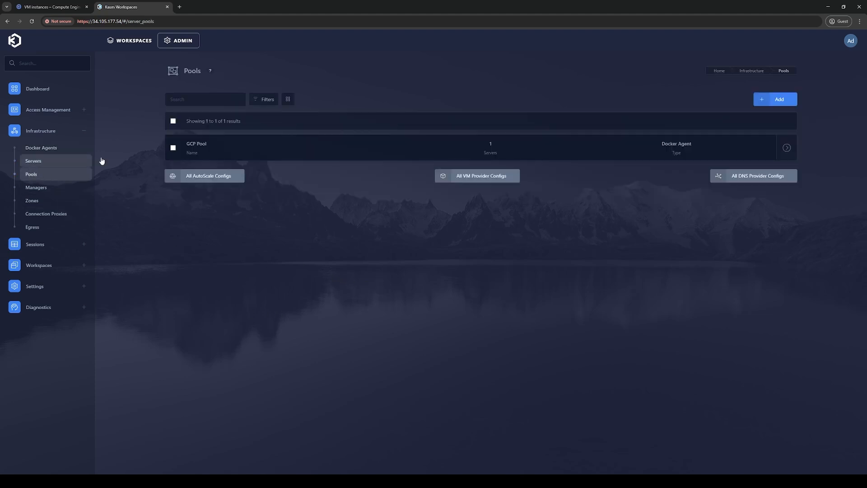
click(204, 176)
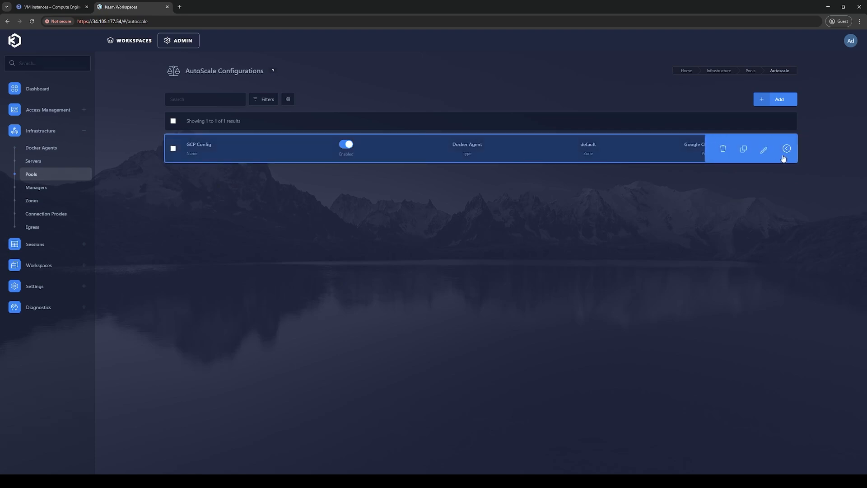
click(764, 154)
drag(397, 335, 353, 337)
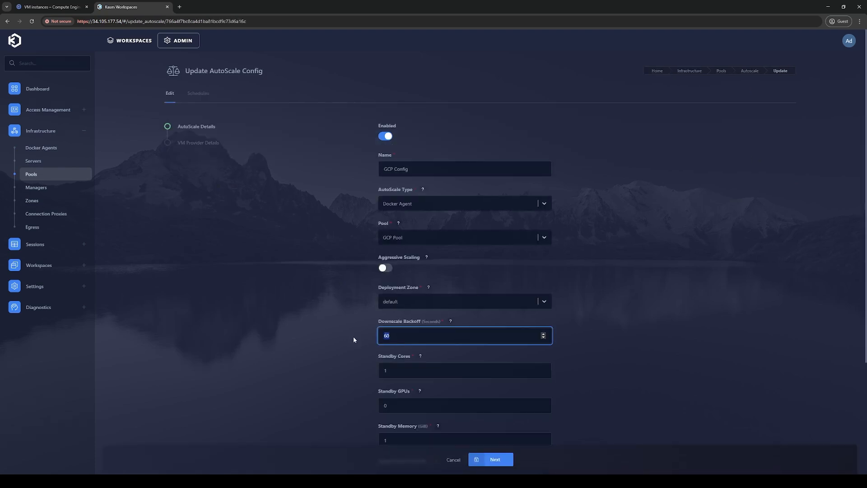
click(299, 319)
Set Standby Cores and Standby Memory to 0 in GCP Config, and save it with the VM provider details as they are.
scroll(299, 319, down, 3)
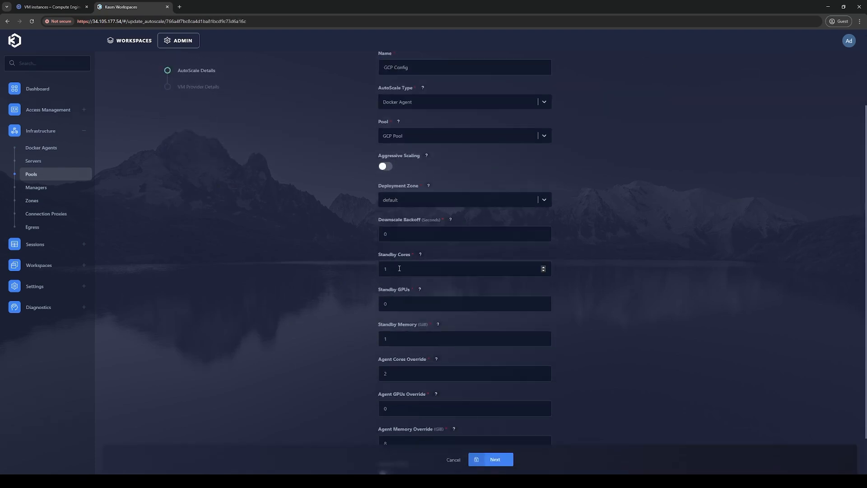
drag(399, 268, 316, 294)
text(0)
click(314, 297)
drag(392, 339, 343, 337)
text(0)
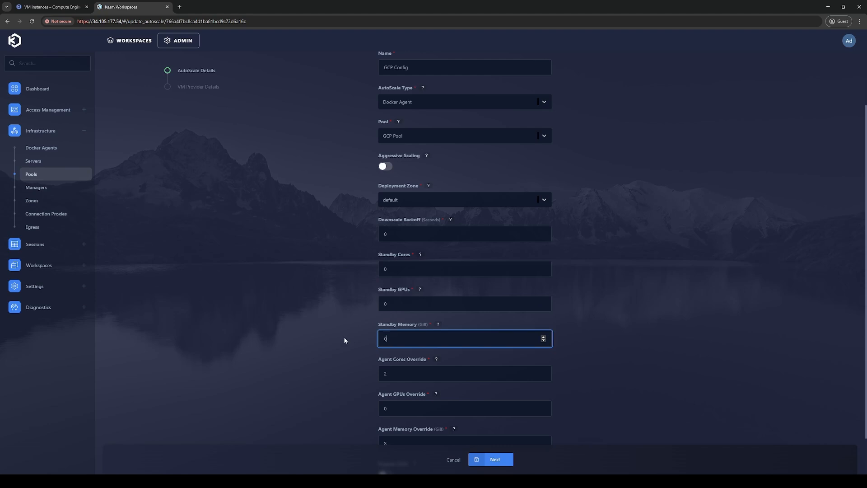
click(343, 336)
click(503, 463)
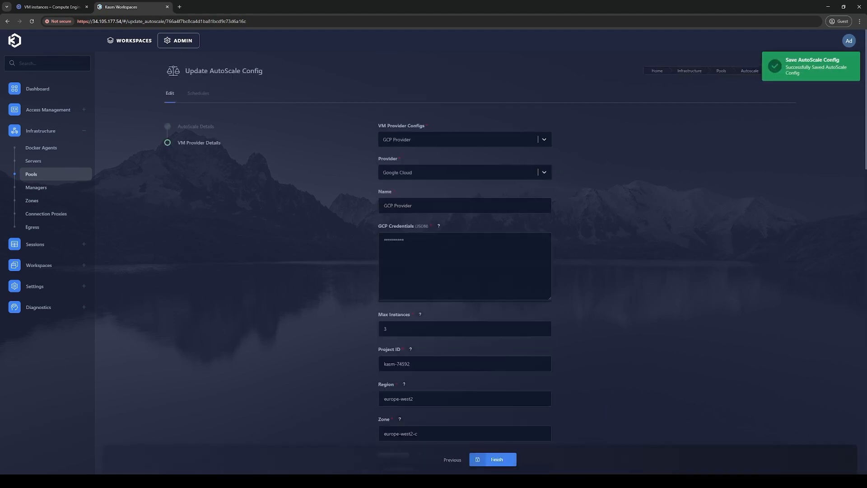
click(504, 462)
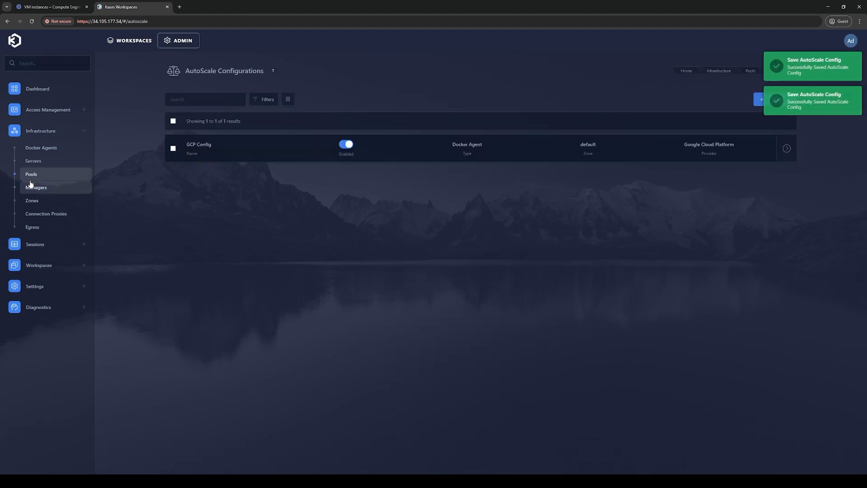
Reload the Docker Agents list to check for downscaling, and inspect the dynamic agent's status in Google Cloud's refreshed VM instances list.
click(28, 148)
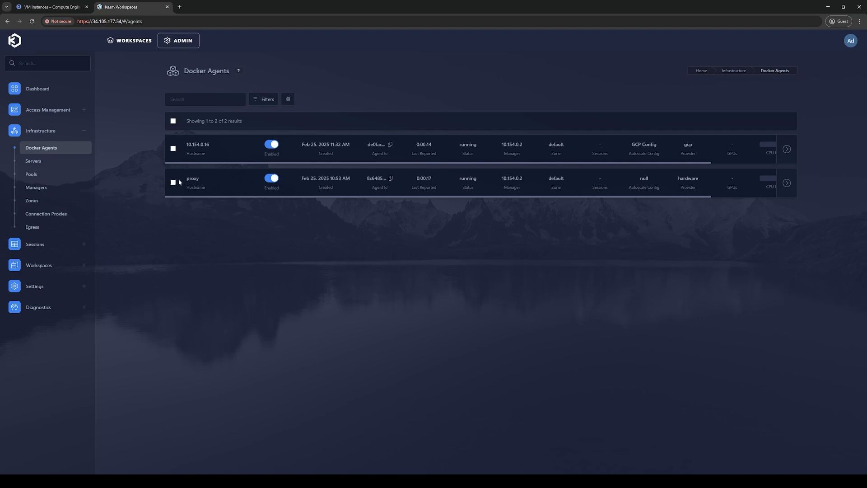
click(32, 22)
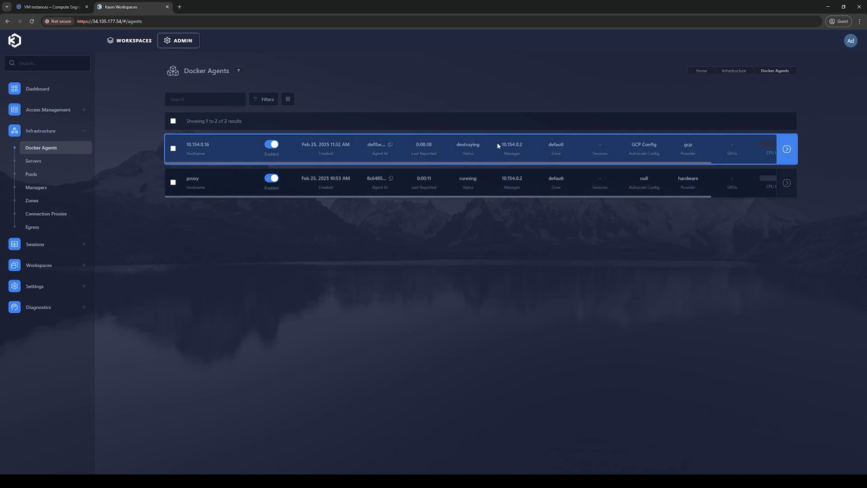
click(45, 3)
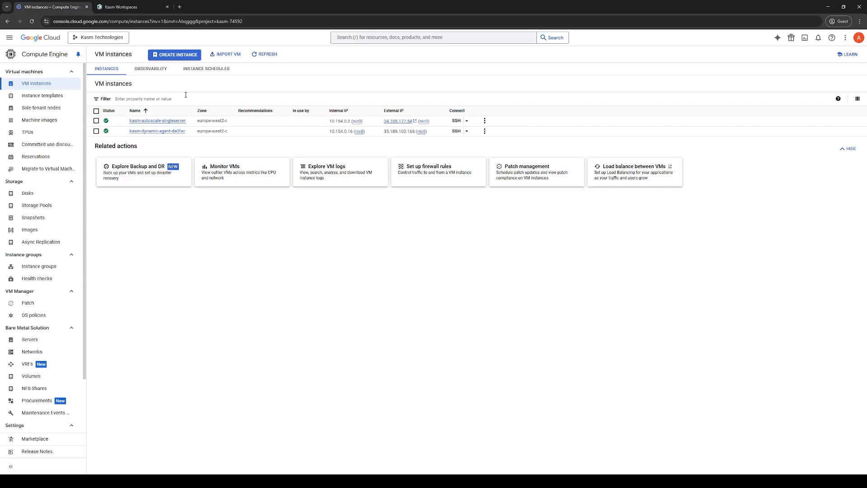
click(253, 55)
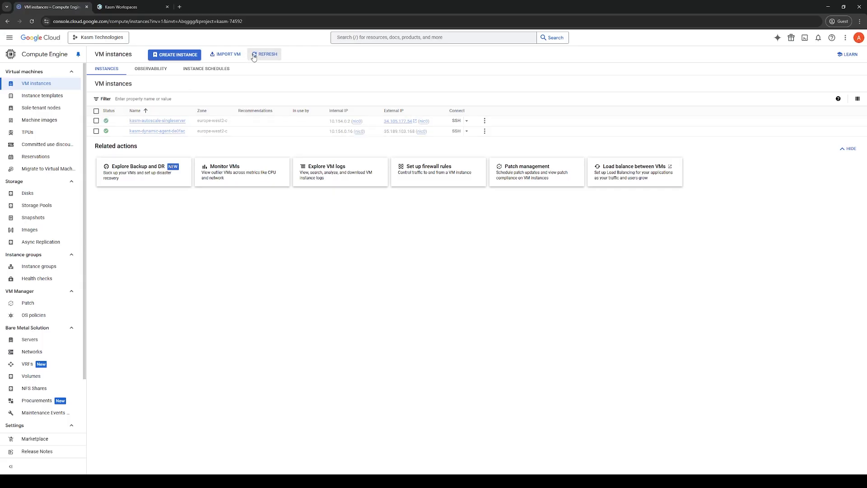
mouse_move(108, 132)
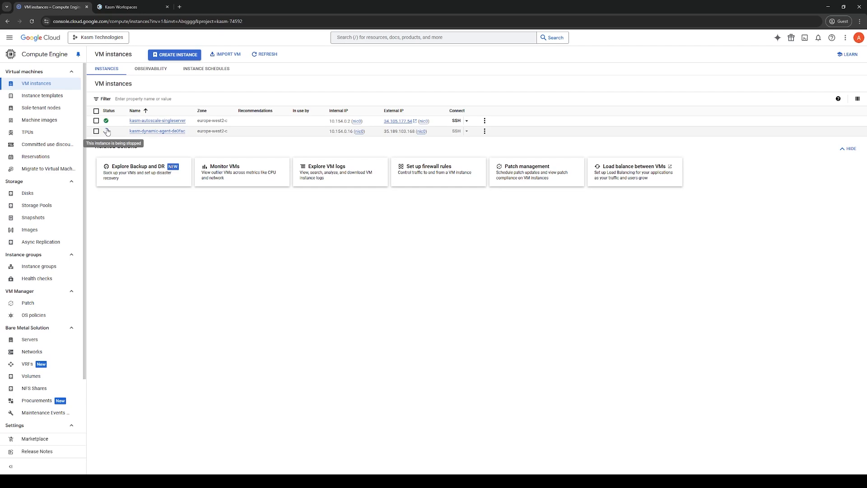
Check the removal of the dynamic agent in both the Docker Agents list and the refreshed VM instances list, ending in Kasm Workspaces.
click(124, 10)
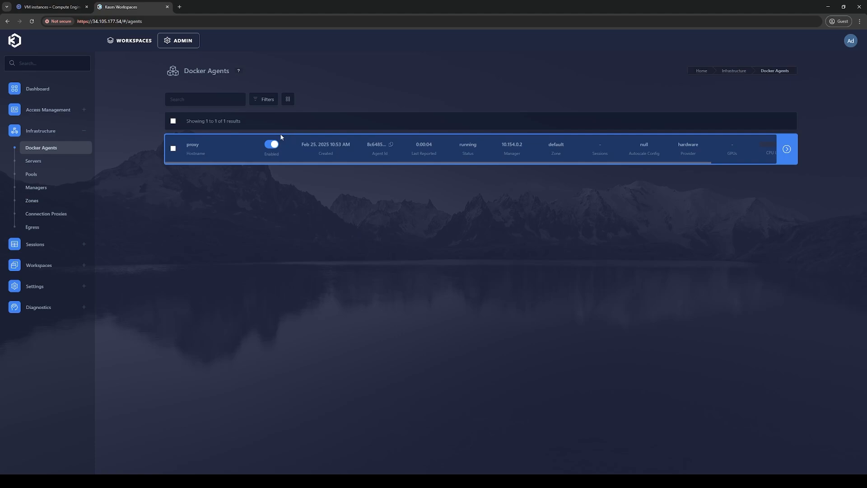
click(46, 7)
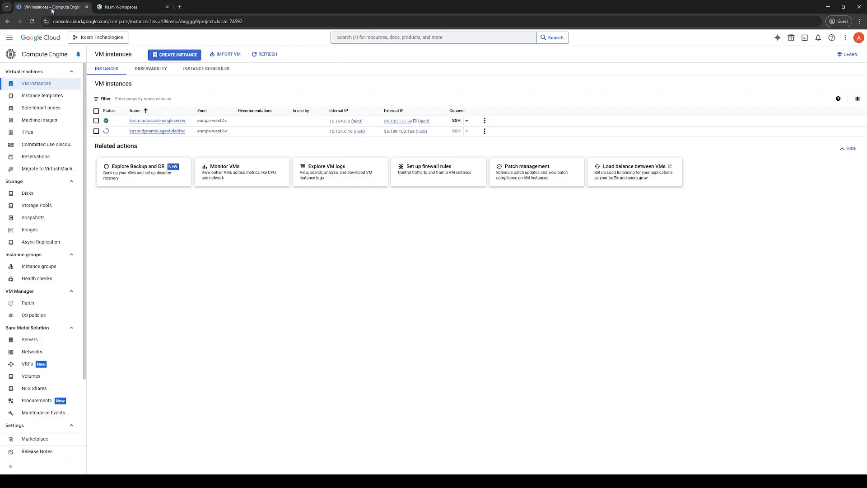
click(264, 55)
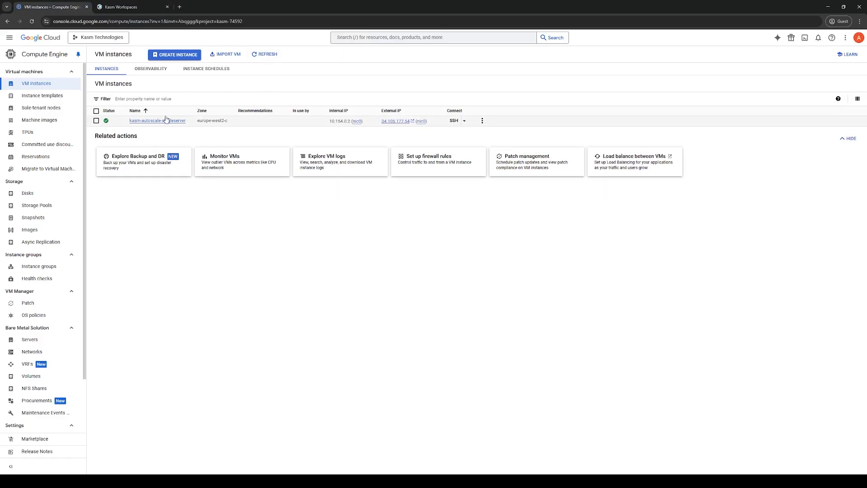
click(124, 9)
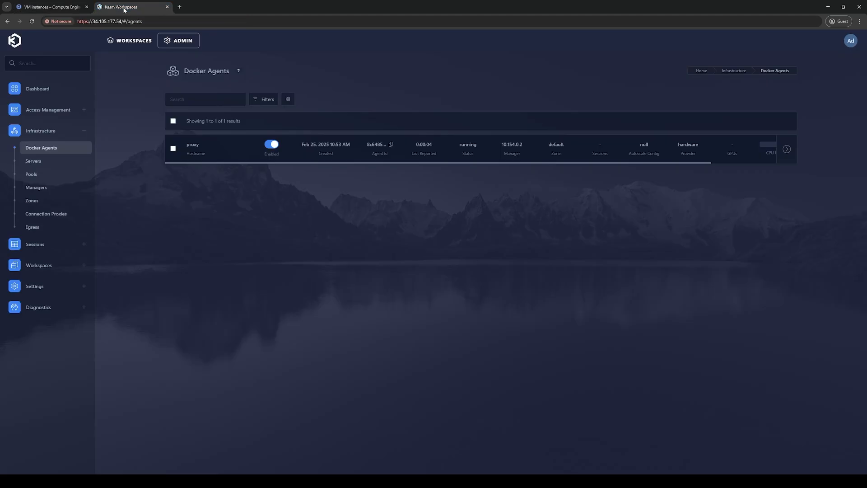
Delete the GCP Provider entry from the VM provider configurations and confirm the deletion.
click(36, 161)
click(41, 174)
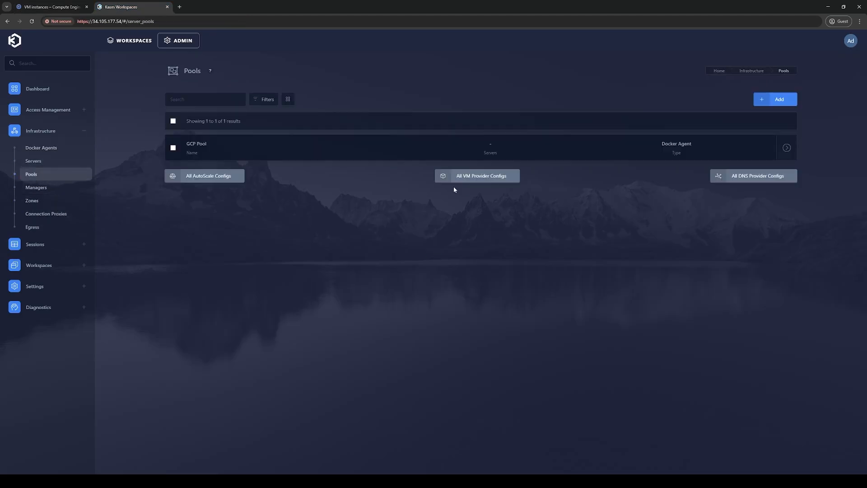
click(470, 179)
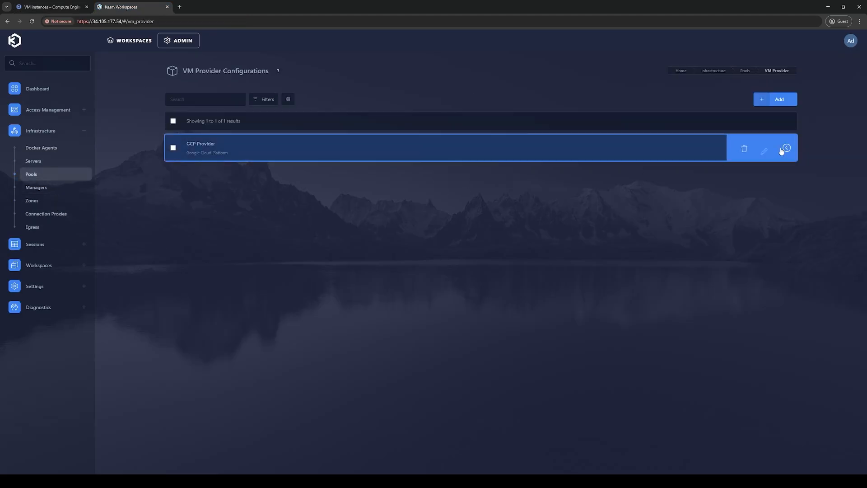
click(741, 150)
click(490, 276)
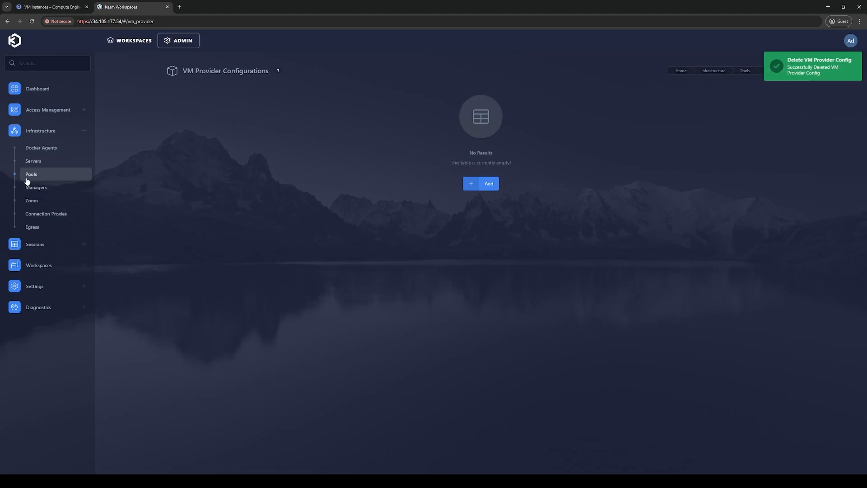
Delete the GCP Config entry from the autoscale configurations and confirm the deletion.
click(45, 176)
click(215, 177)
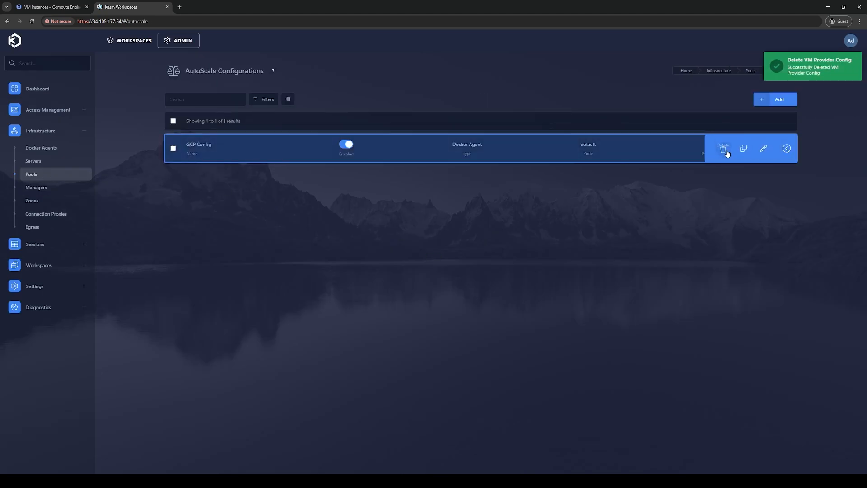
click(723, 148)
click(461, 277)
Delete the GCP Pool, confirm the deletion, and go to the Docker Agents list.
click(56, 177)
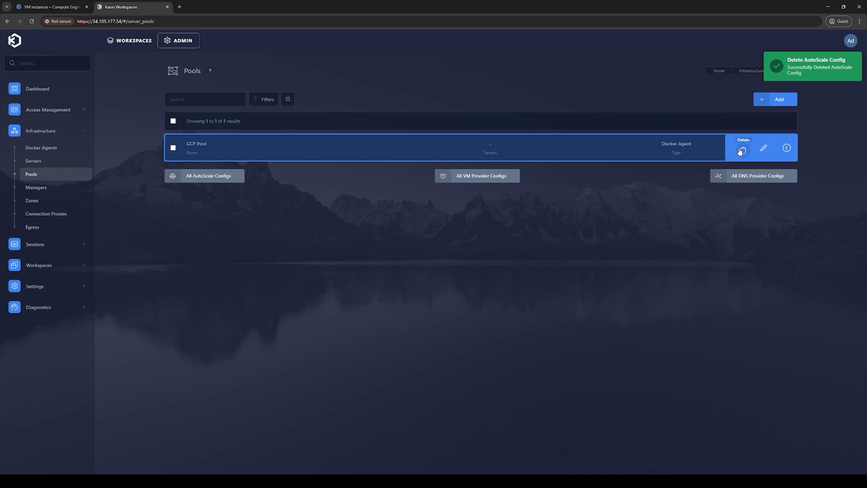
click(743, 147)
click(491, 277)
click(45, 149)
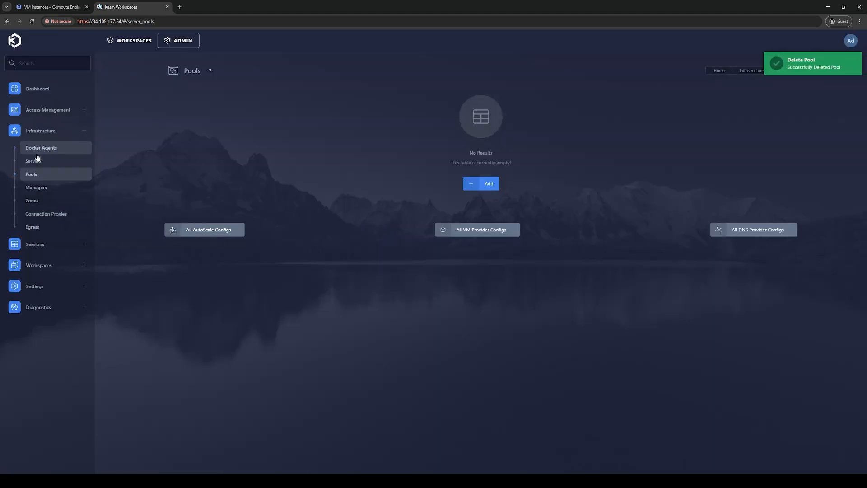